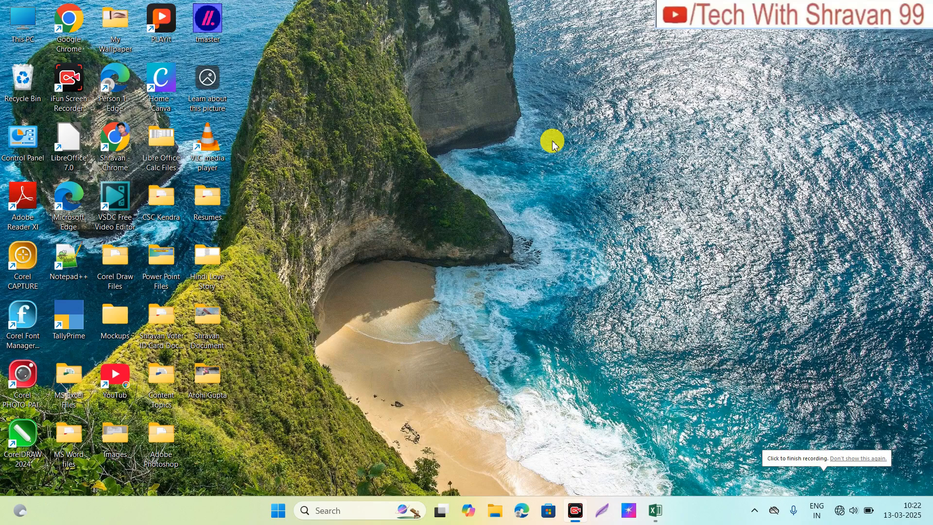
right_click(553, 144)
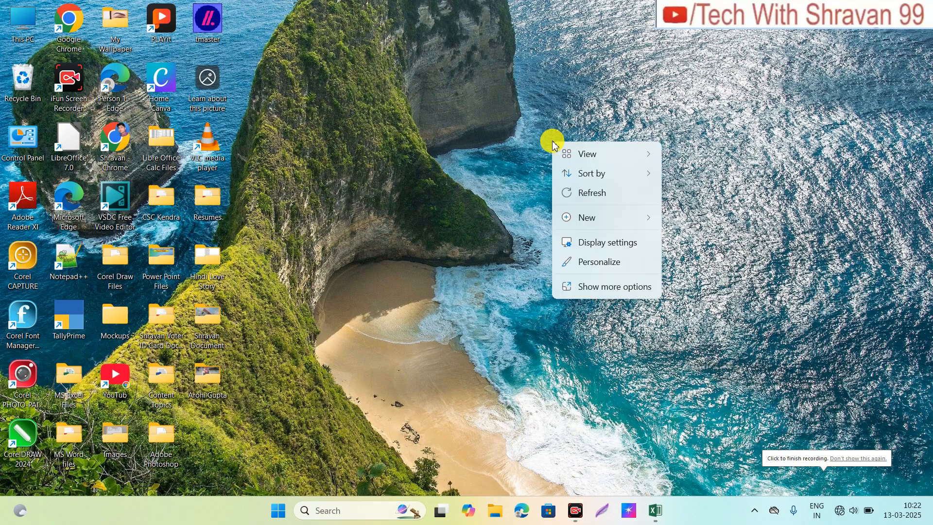
left_click(594, 190)
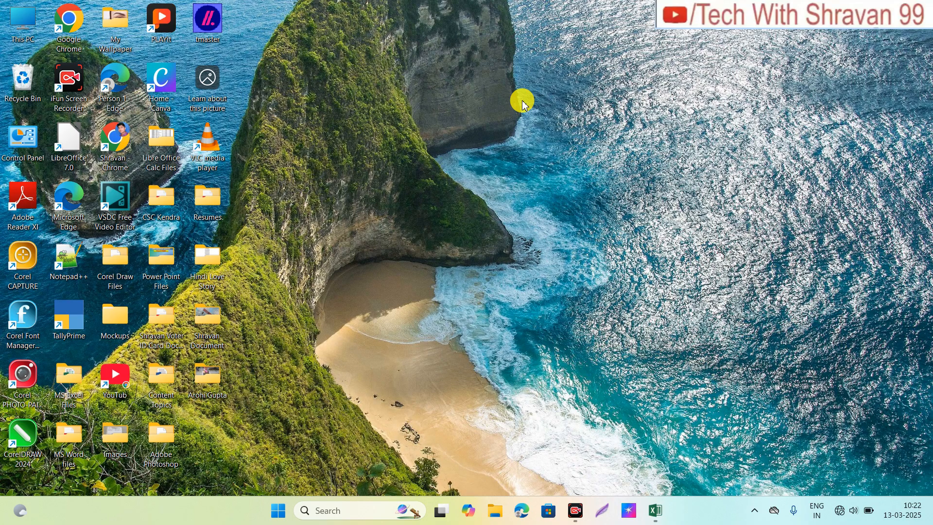
right_click(486, 89)
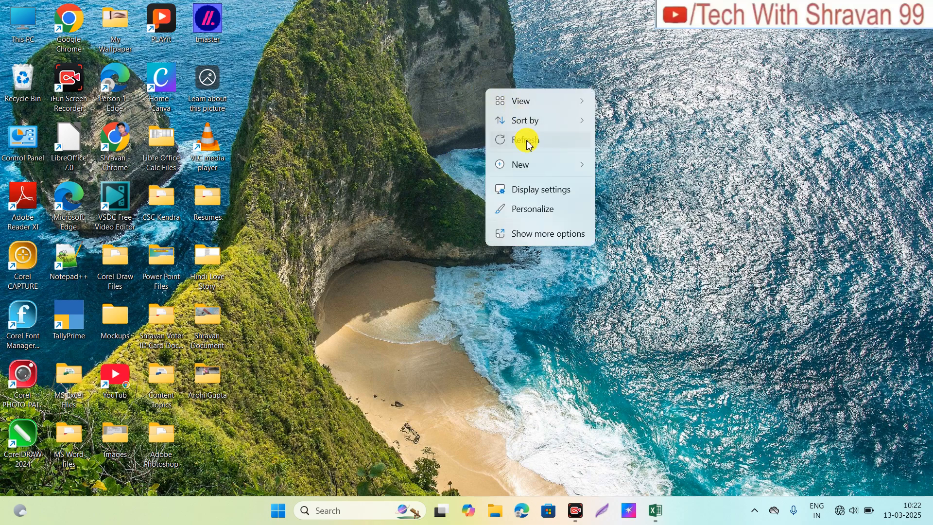
left_click(527, 141)
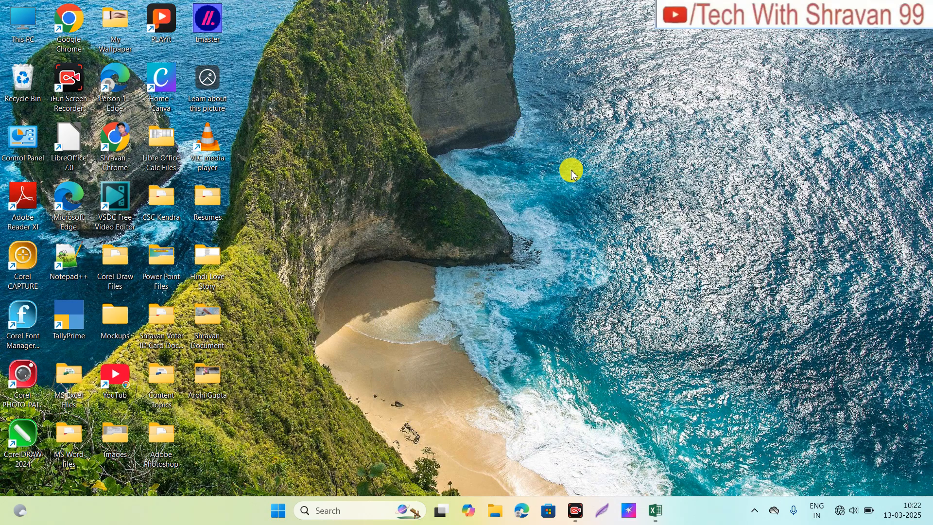
Switch to the Inventory Data Management workbook in Excel and show its title row.
left_click(655, 510)
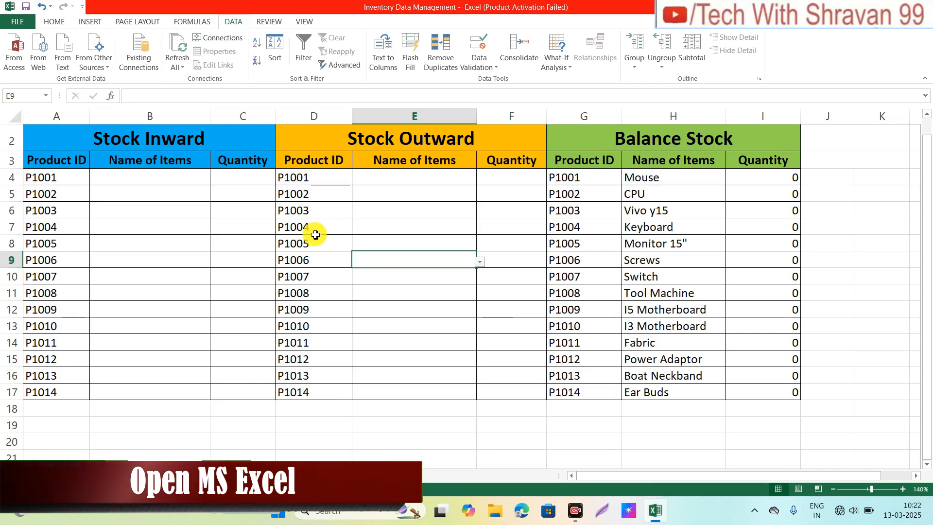
left_click_drag(929, 233, 918, 146)
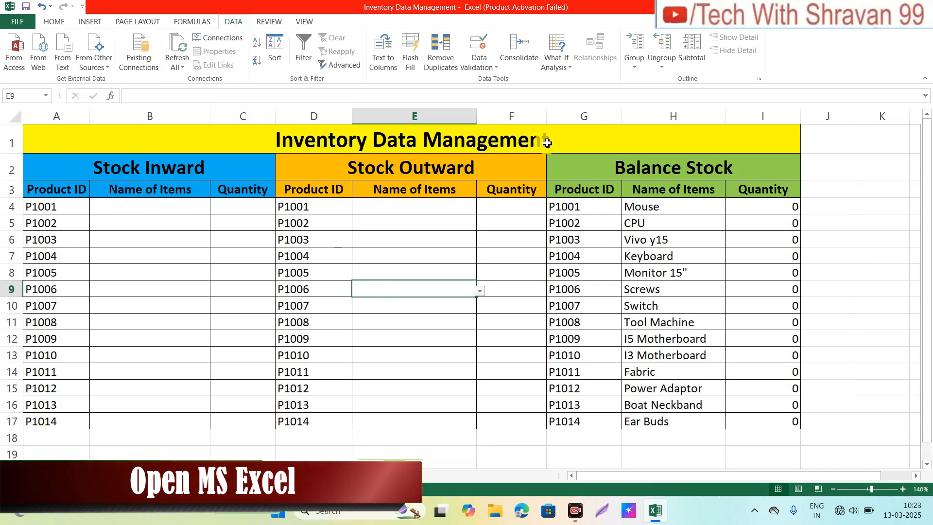
Examine the Stock Inward, Stock Outward and Balance Stock sections, including the formulas in the balance Quantity column.
left_click(447, 210)
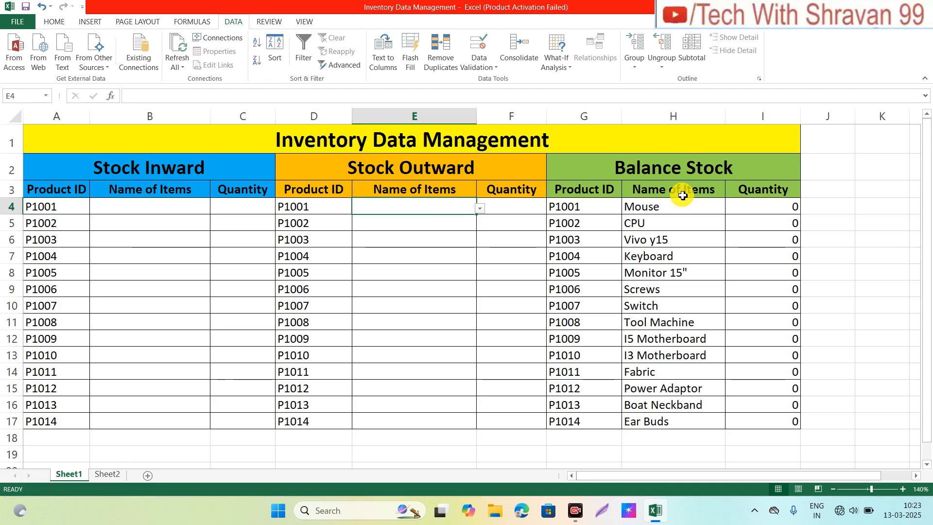
left_click(196, 164)
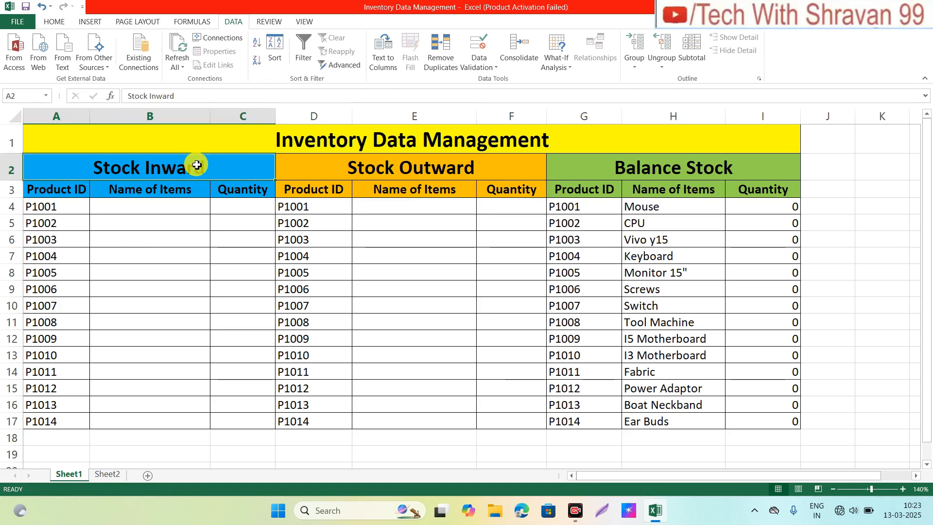
left_click(342, 179)
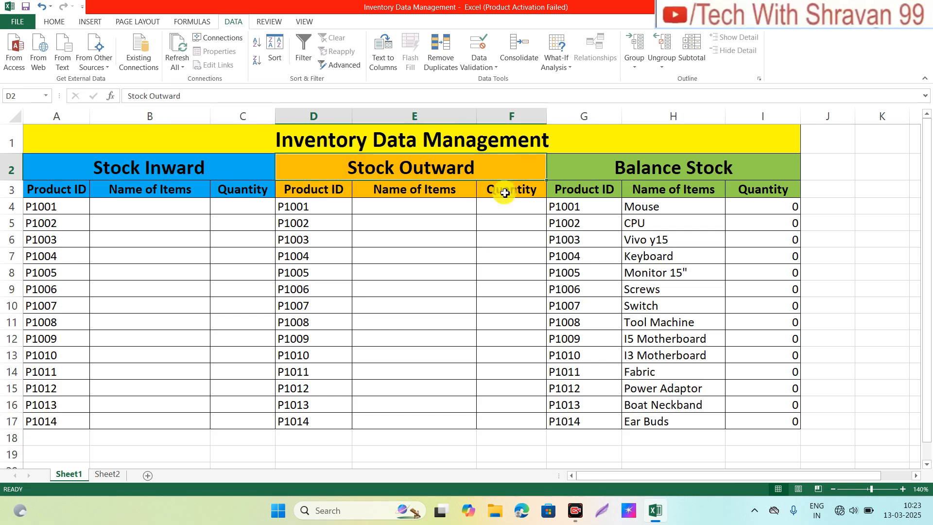
left_click(633, 174)
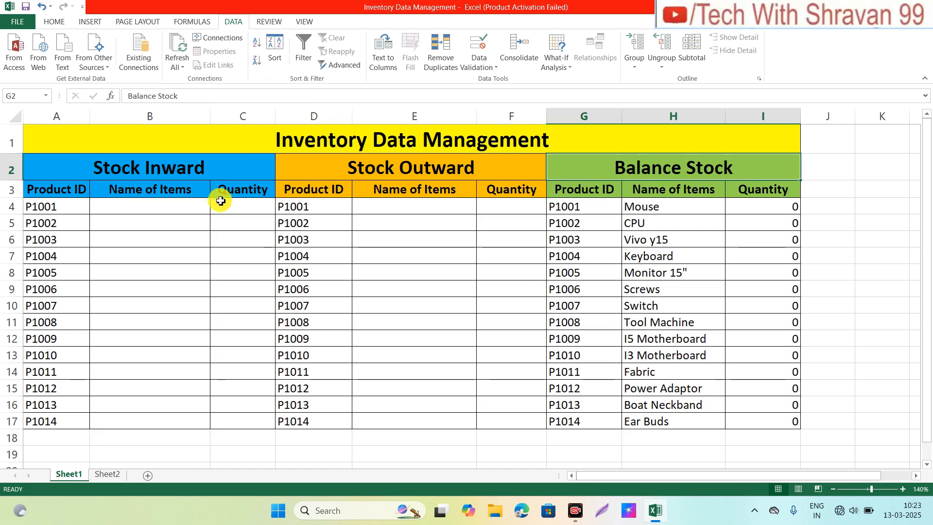
left_click(182, 220)
left_click(233, 238)
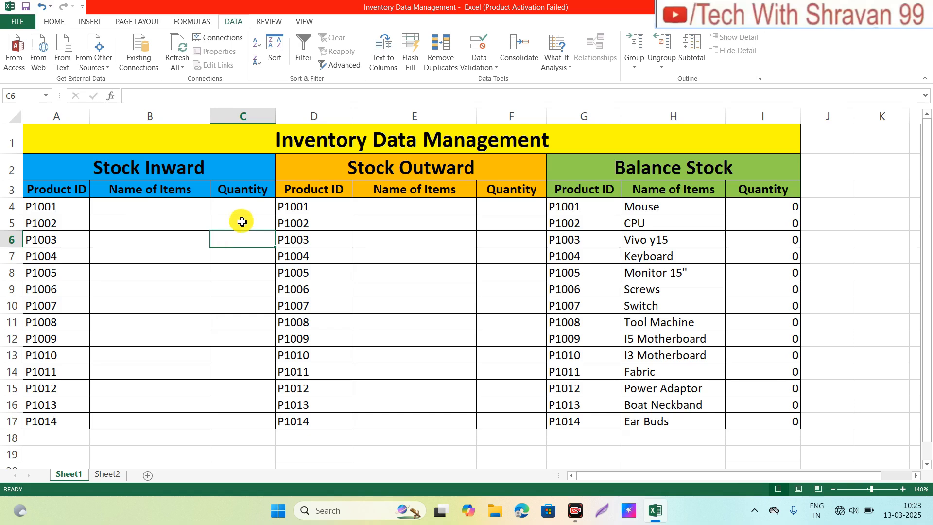
left_click(243, 220)
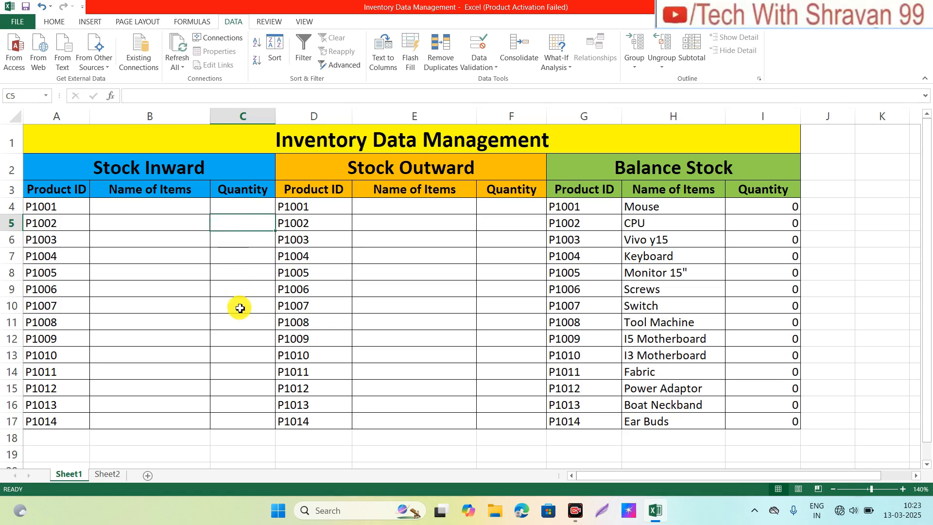
left_click(502, 231)
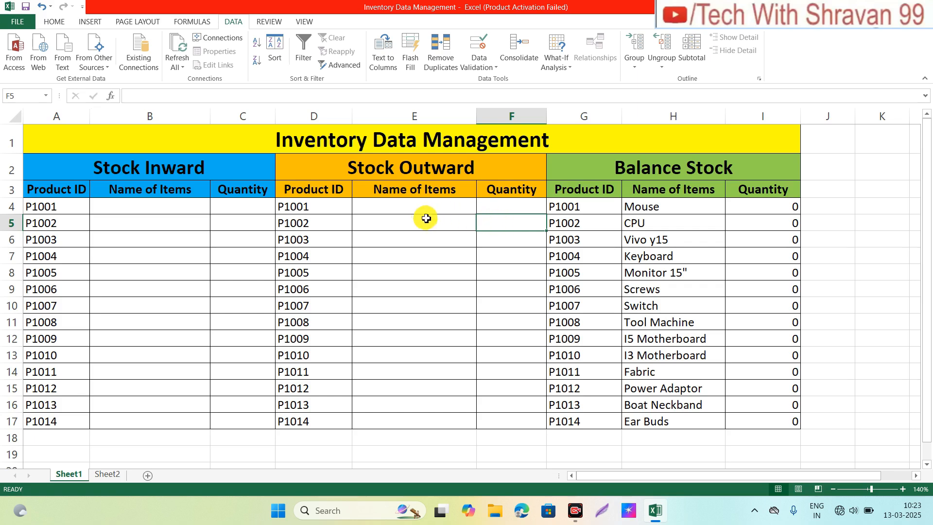
left_click(515, 241)
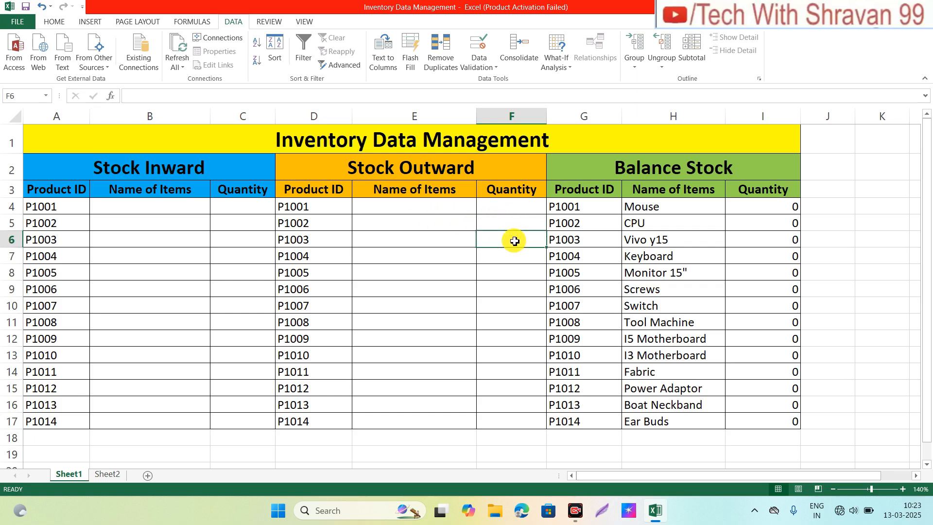
left_click(753, 221)
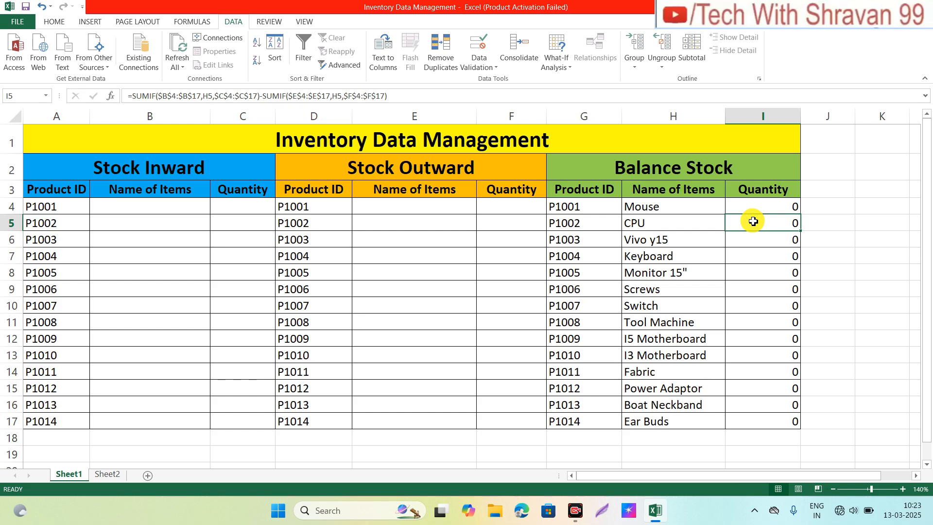
left_click(757, 247)
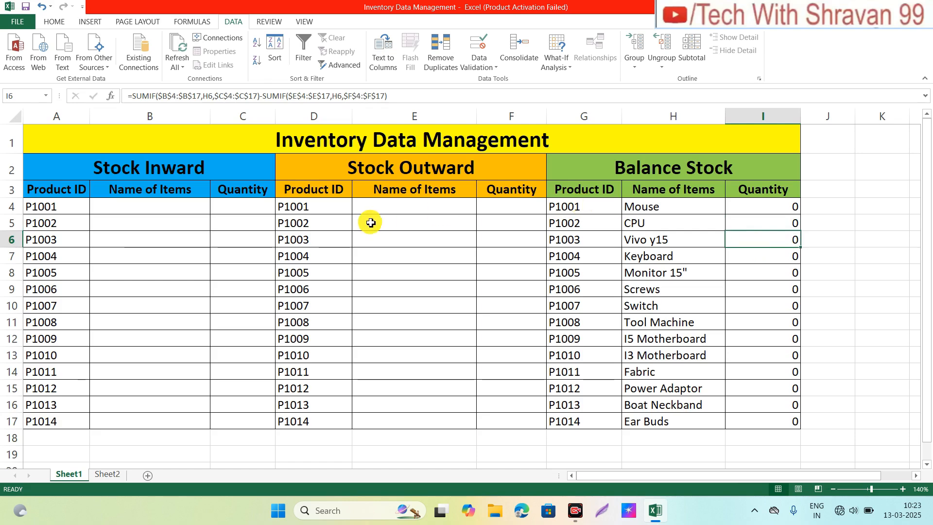
Record Mouse with a quantity of 100 in the P1001 row of Stock Inward and check its balance quantity.
left_click(206, 207)
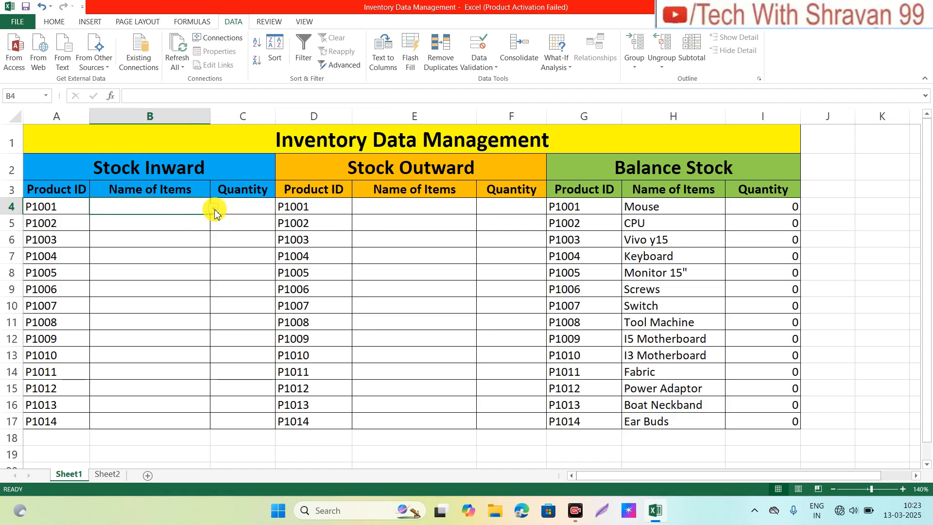
left_click(214, 209)
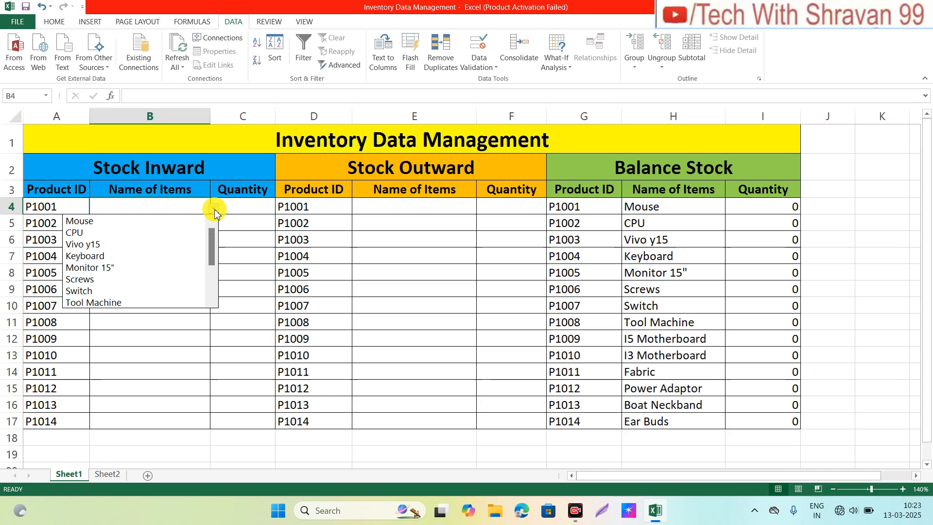
left_click(103, 225)
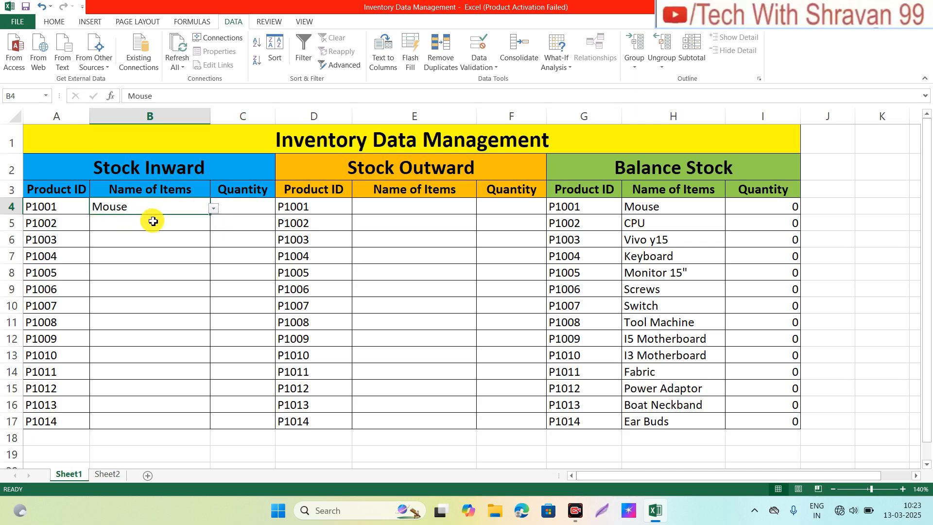
left_click(252, 210)
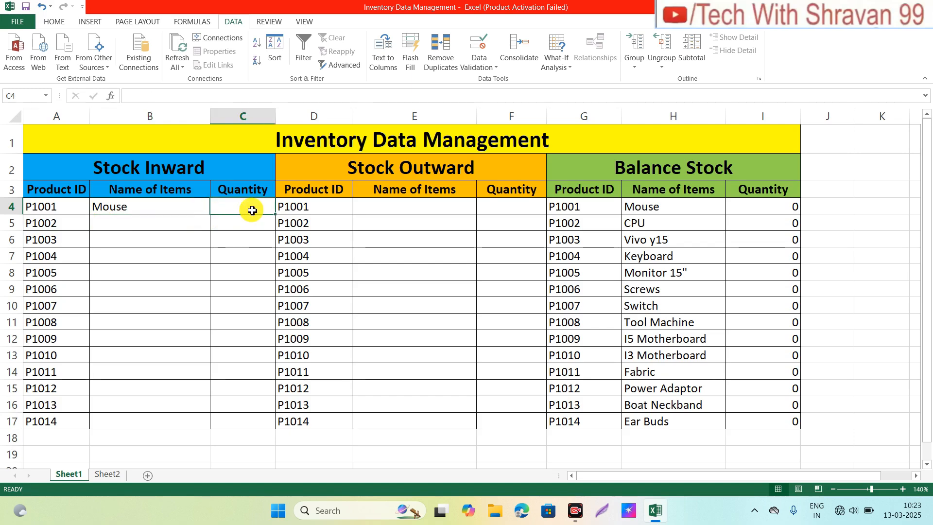
type("100")
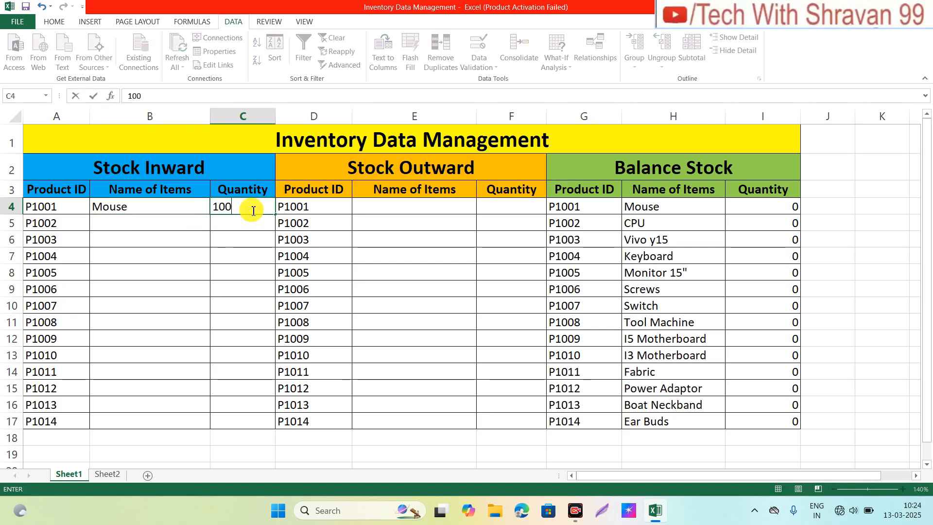
key("Return")
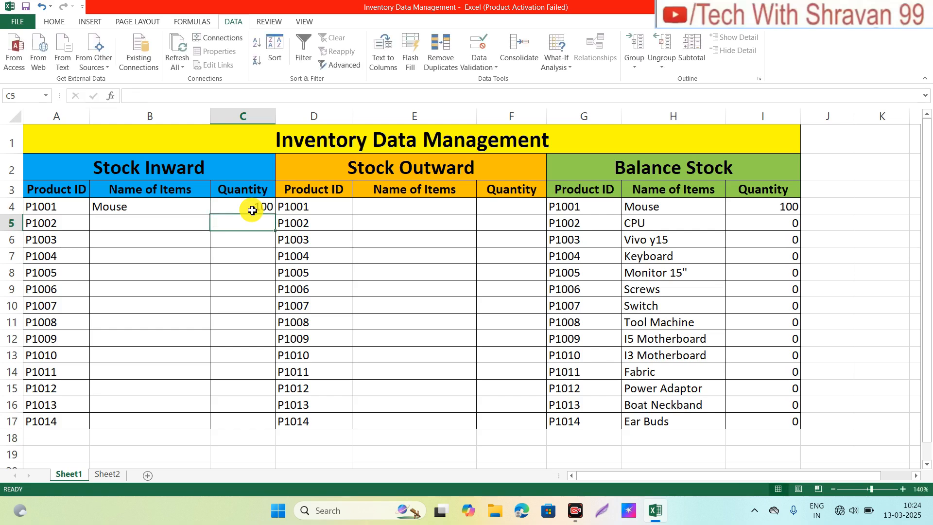
left_click(708, 207)
left_click(752, 213)
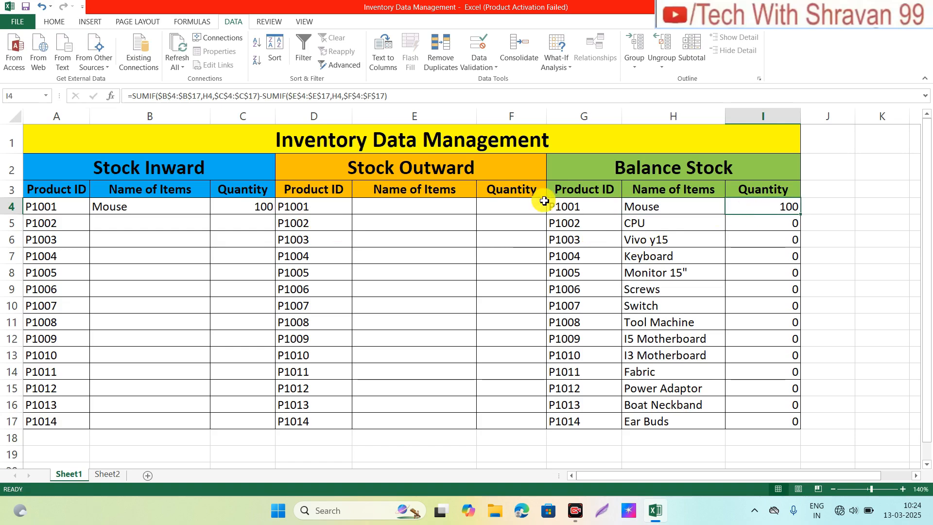
Record Mouse with a quantity of 10 in the P1001 row of Stock Outward and check its balance quantity.
left_click(435, 204)
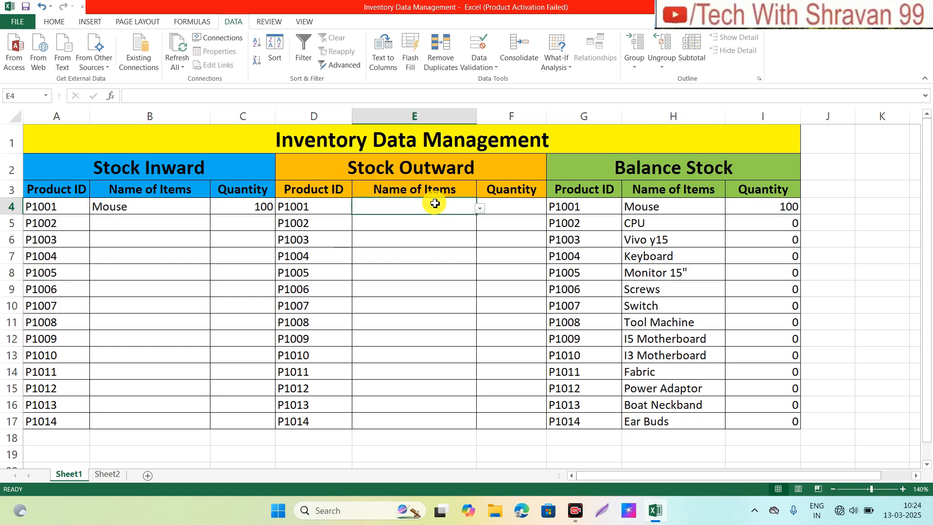
left_click(480, 208)
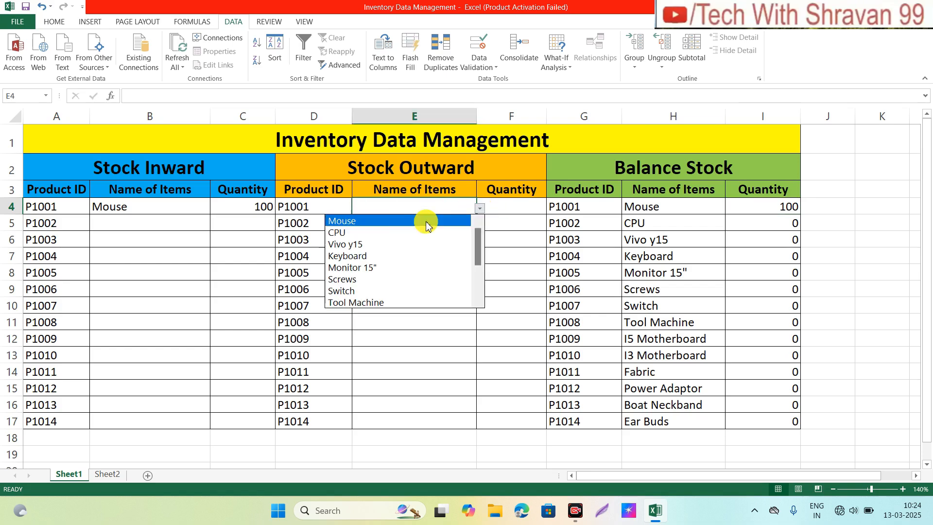
left_click(410, 221)
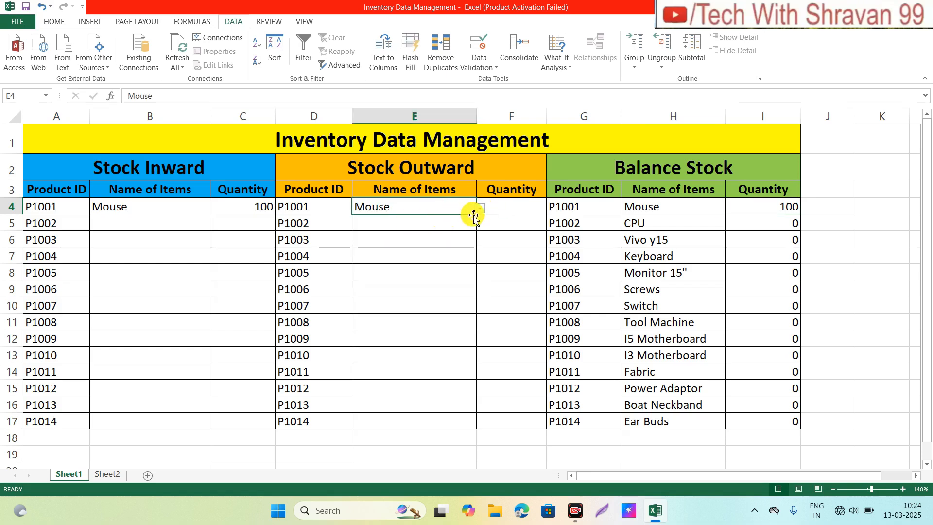
left_click(506, 210)
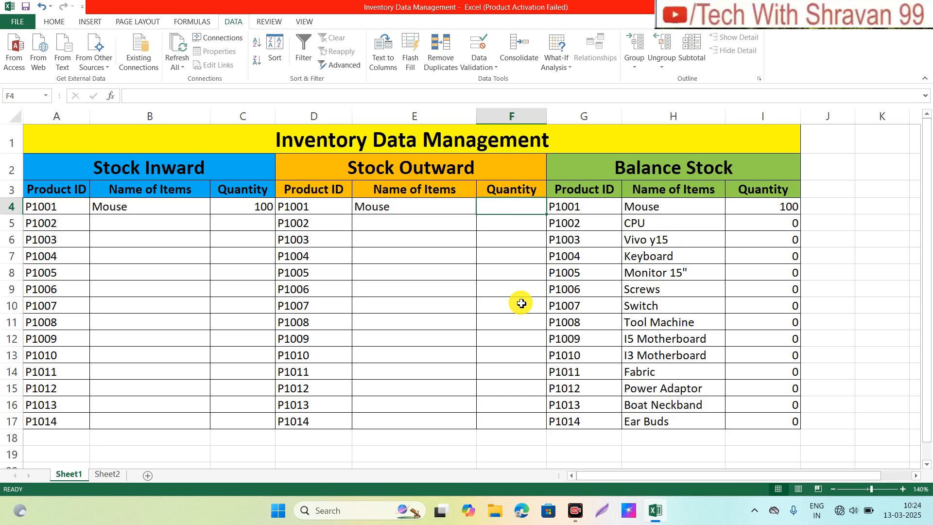
type("10")
key("Return")
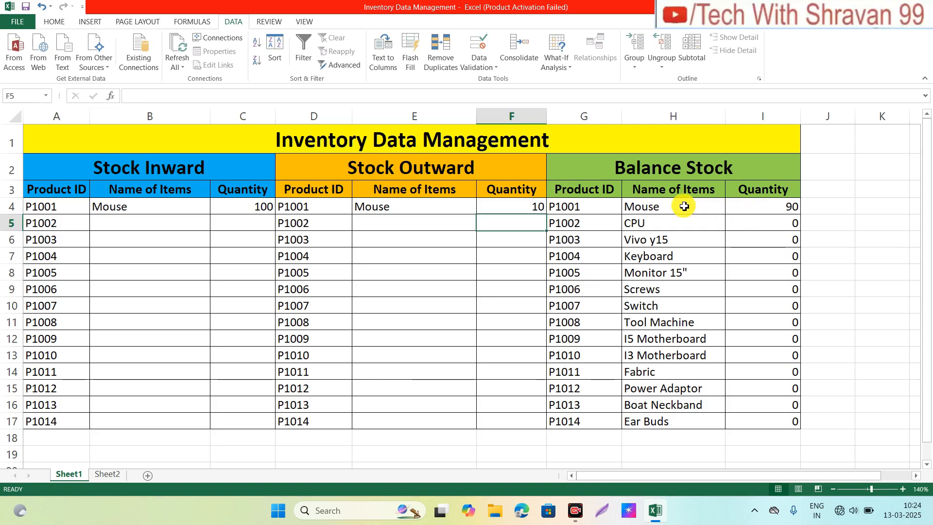
left_click(768, 212)
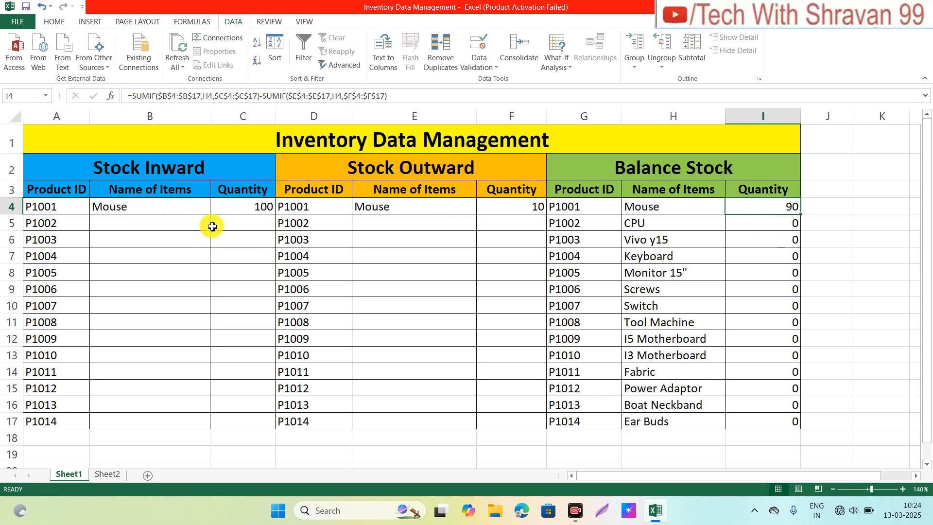
Clear the item name and quantity from the P1001 row of Stock Outward.
left_click(244, 206)
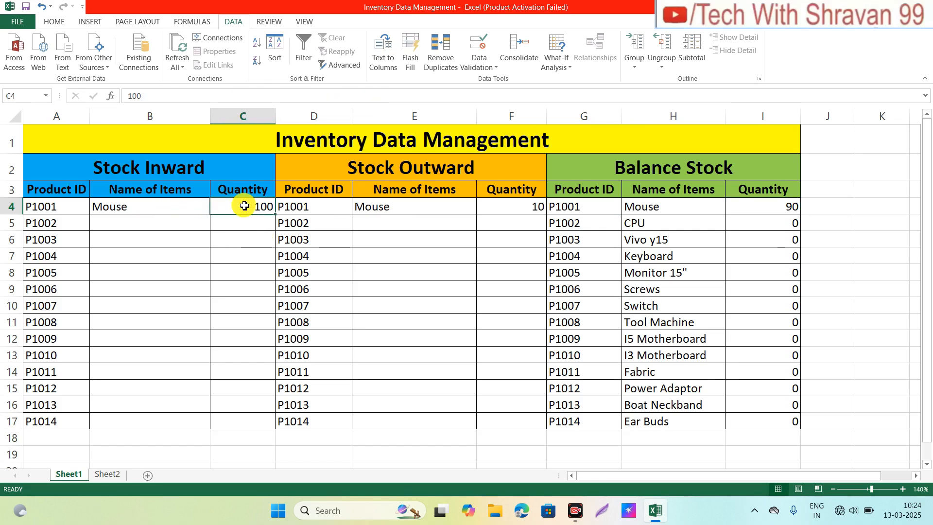
left_click(412, 210)
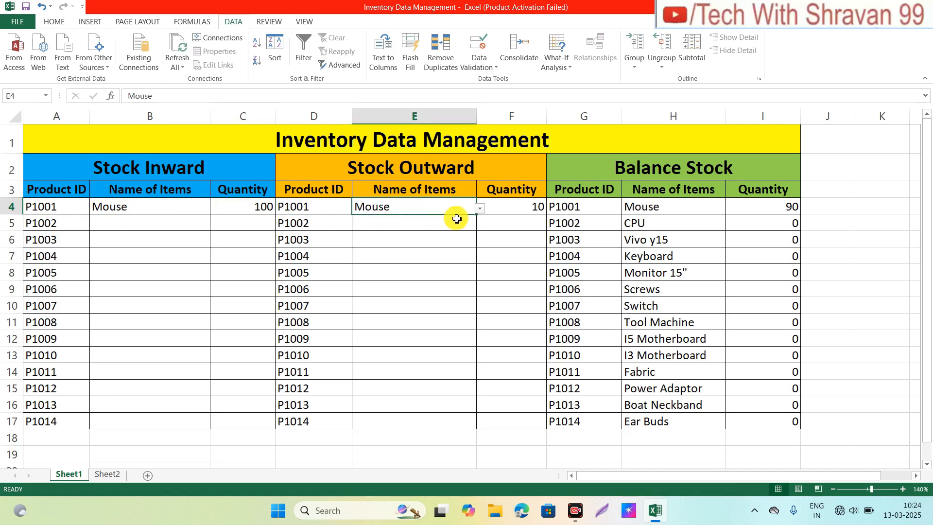
key("Delete")
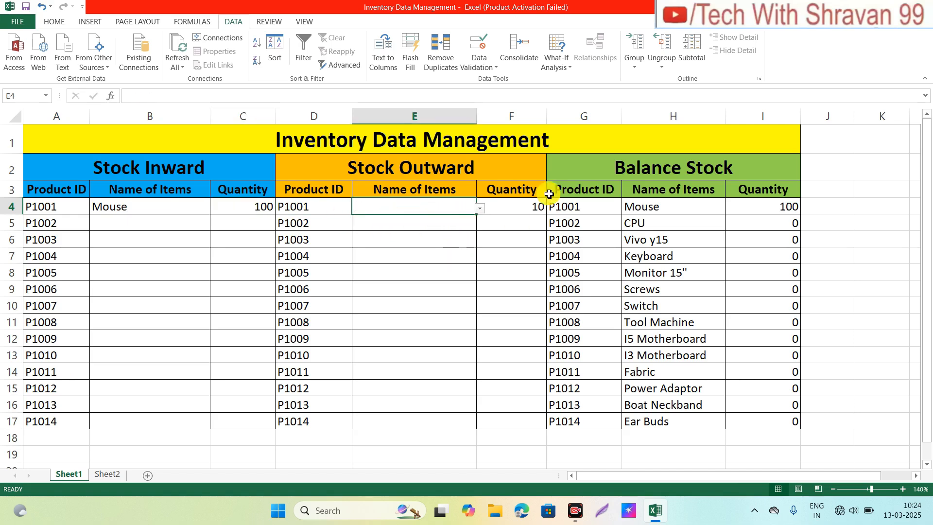
left_click(532, 205)
key("Delete")
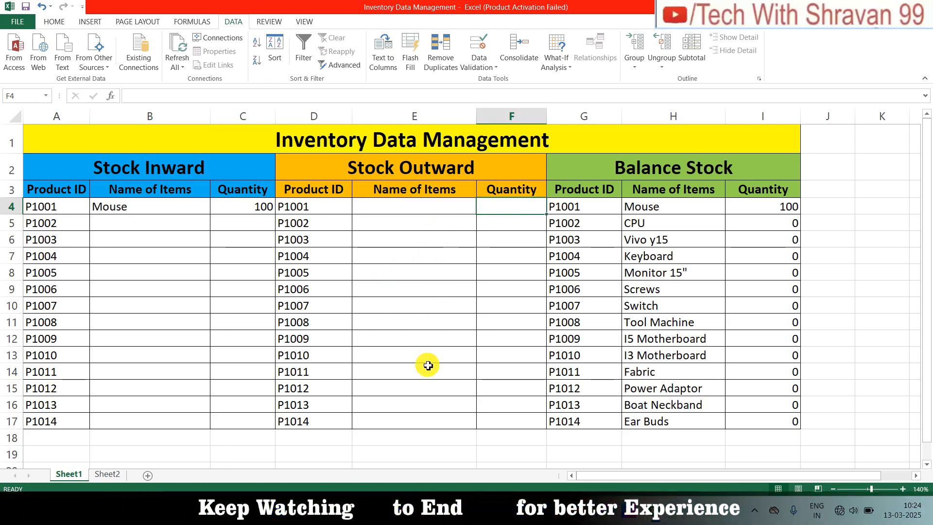
Record Mouse with a quantity of 20 in the P1010 row of Stock Outward and check its balance quantity.
left_click(409, 355)
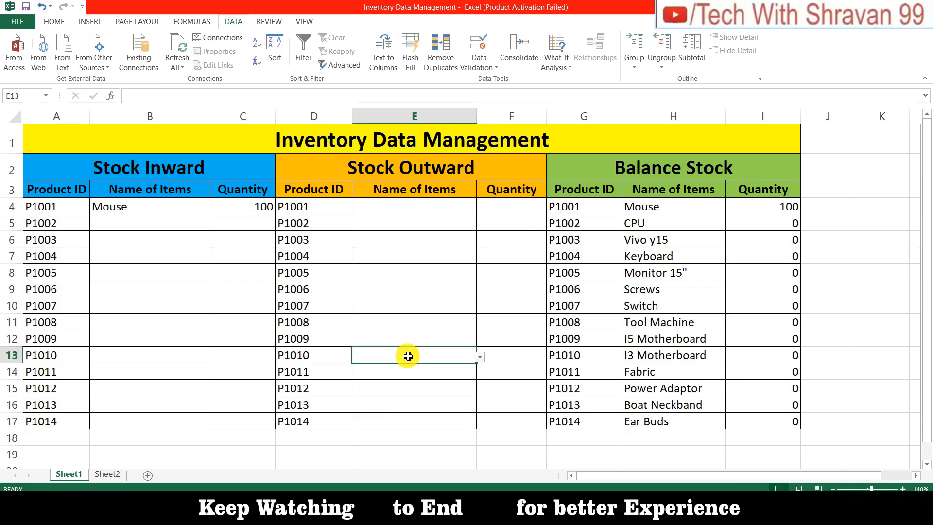
left_click(480, 362)
left_click(396, 365)
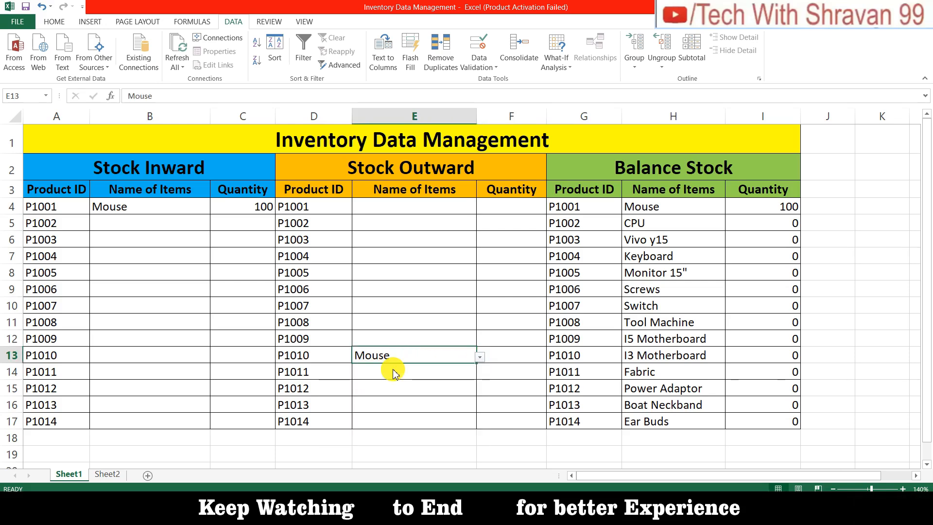
left_click(507, 356)
type("20")
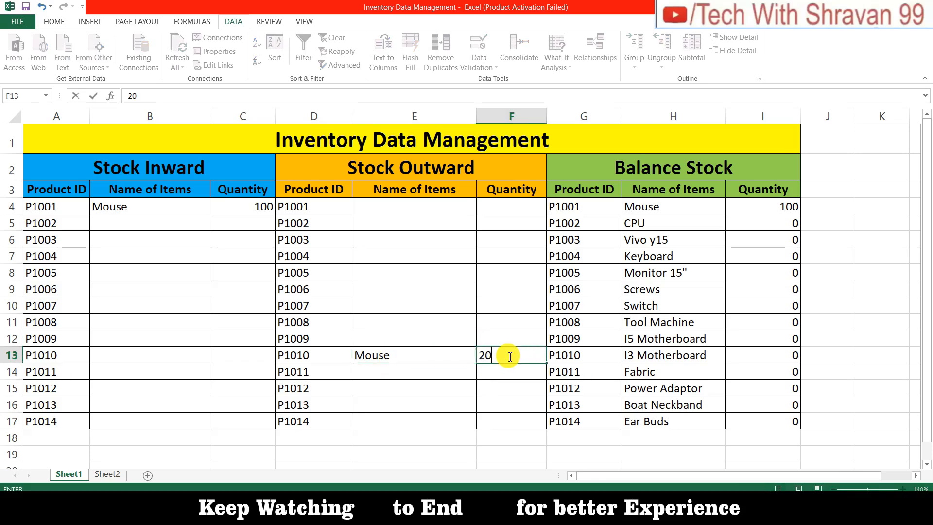
key("Return")
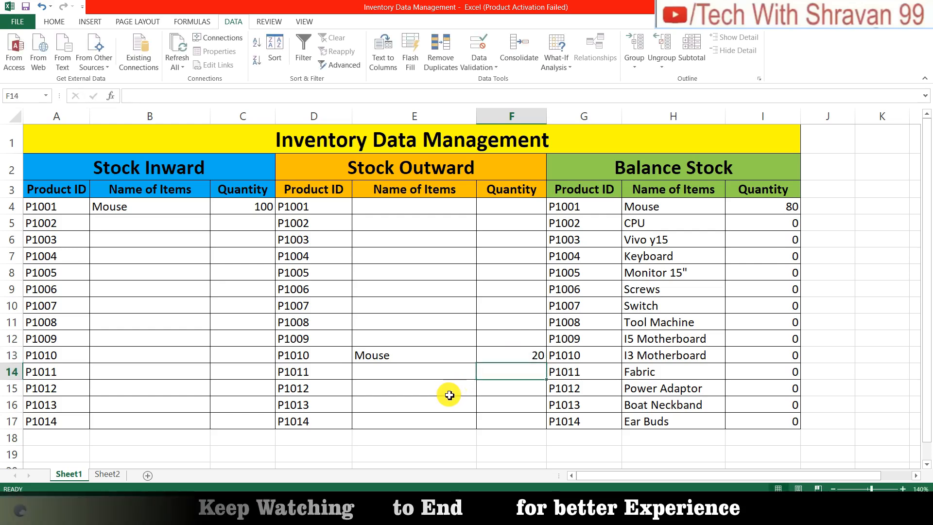
left_click(759, 211)
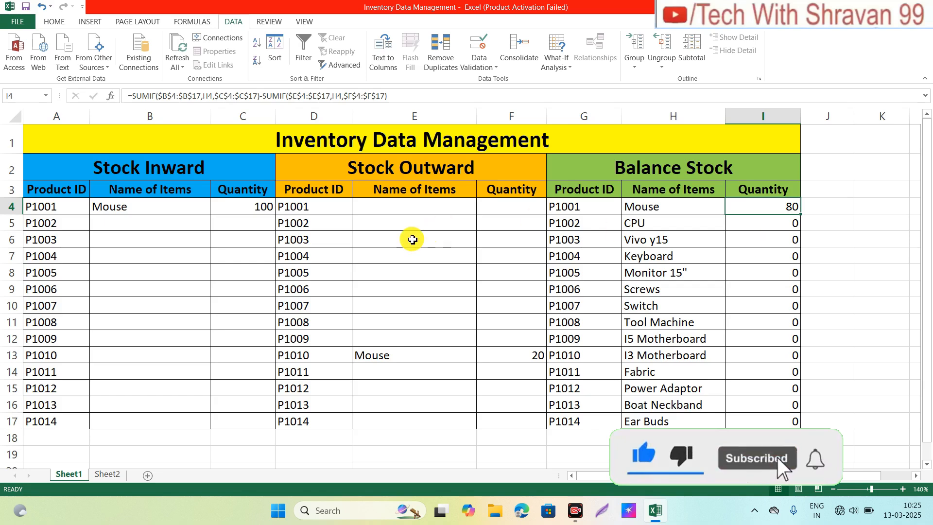
left_click(407, 243)
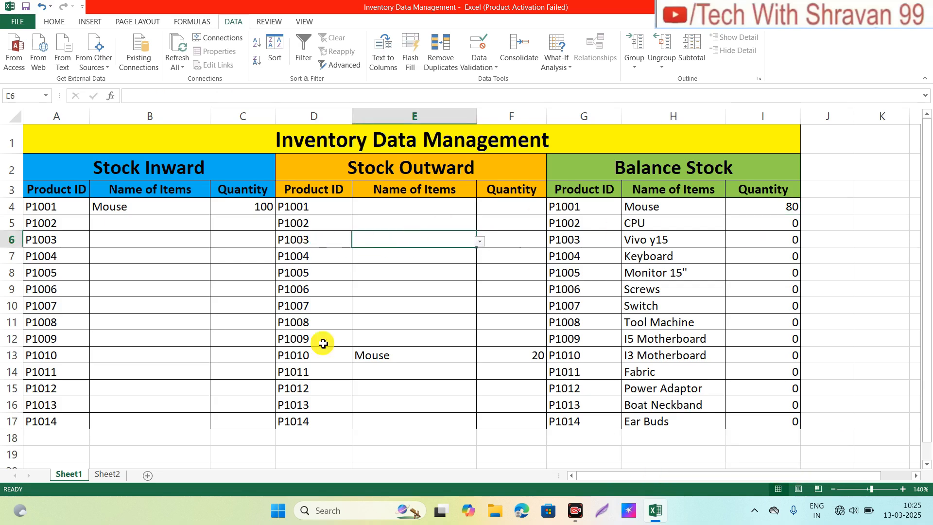
left_click(408, 290)
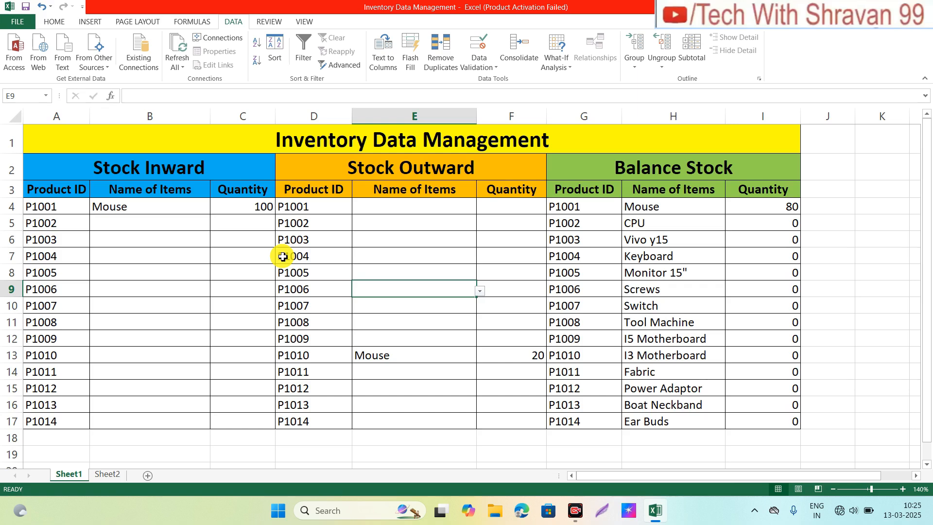
Record CPU with a quantity of 500 in the P1004 row of Stock Inward.
left_click(174, 256)
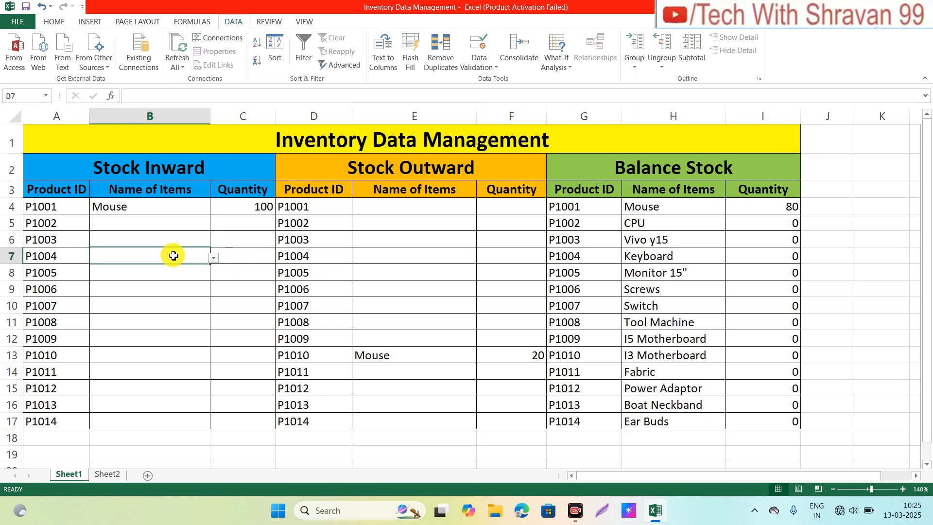
left_click(215, 259)
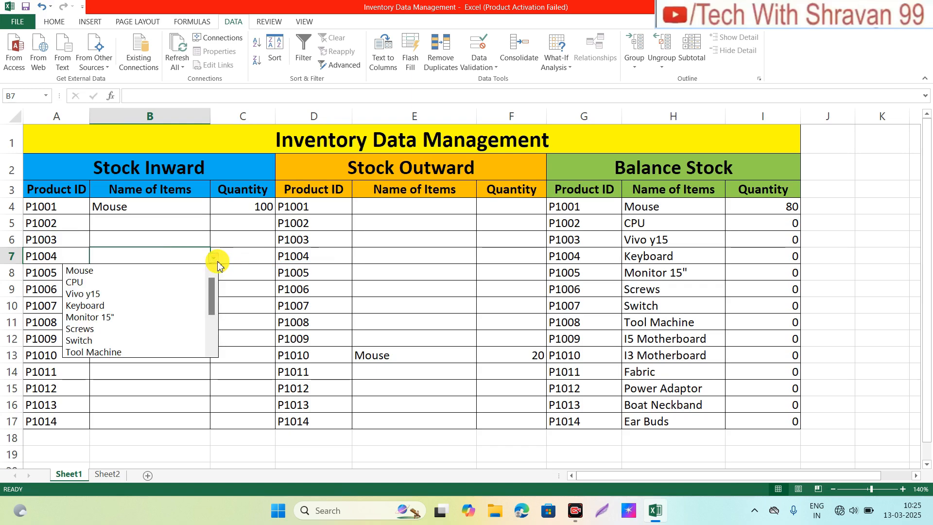
left_click(114, 283)
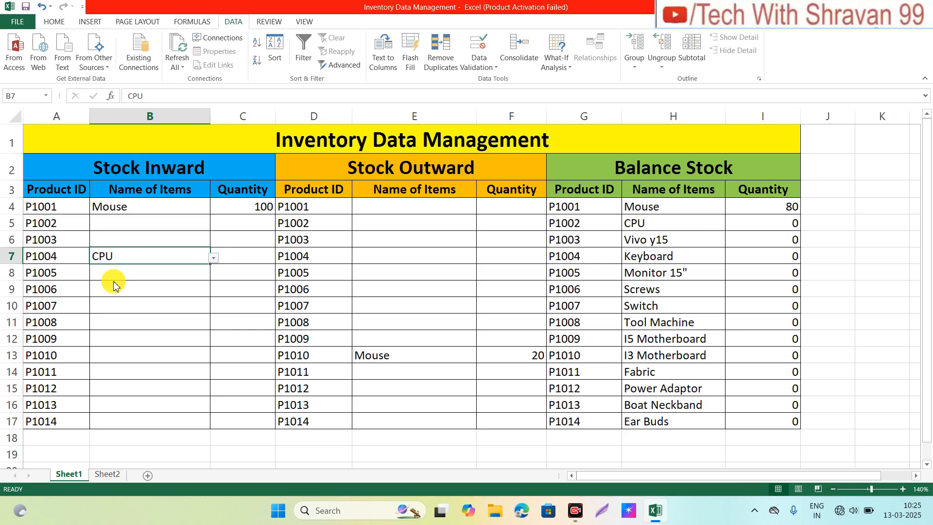
left_click(254, 262)
type("500")
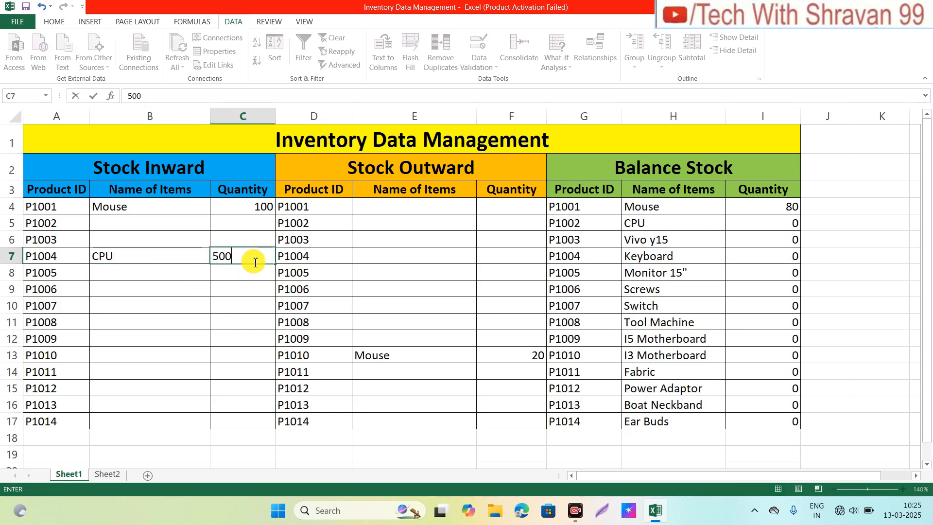
key("Return")
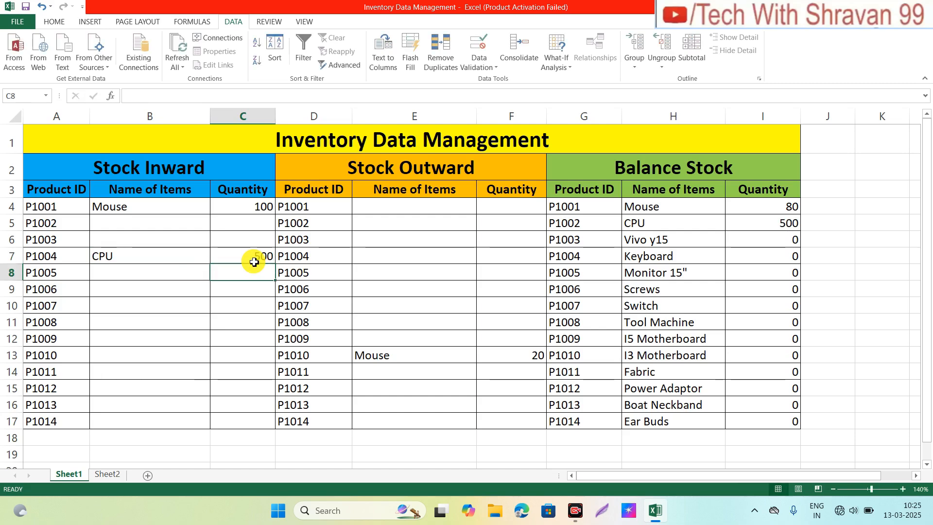
Record CPU with a quantity of 100 in the P1004 row of Stock Outward and check its balance quantity and formula.
left_click(390, 276)
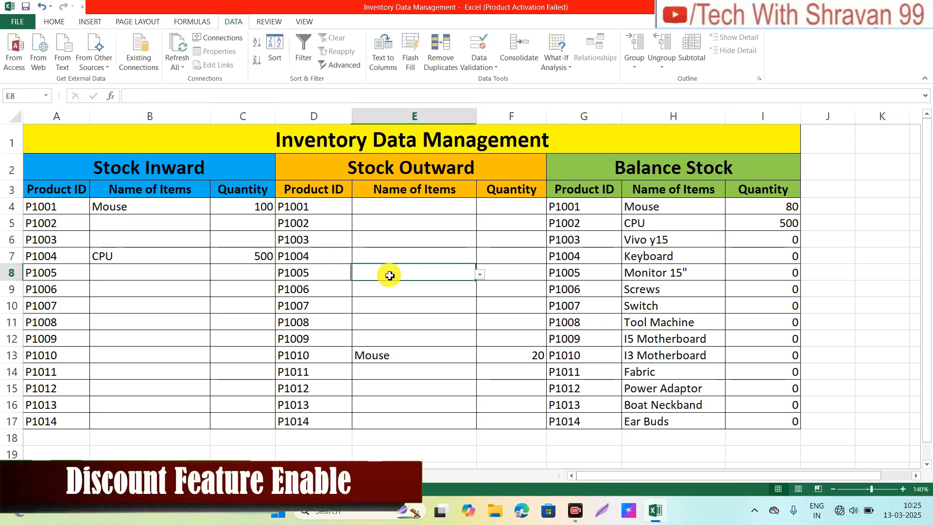
left_click(383, 255)
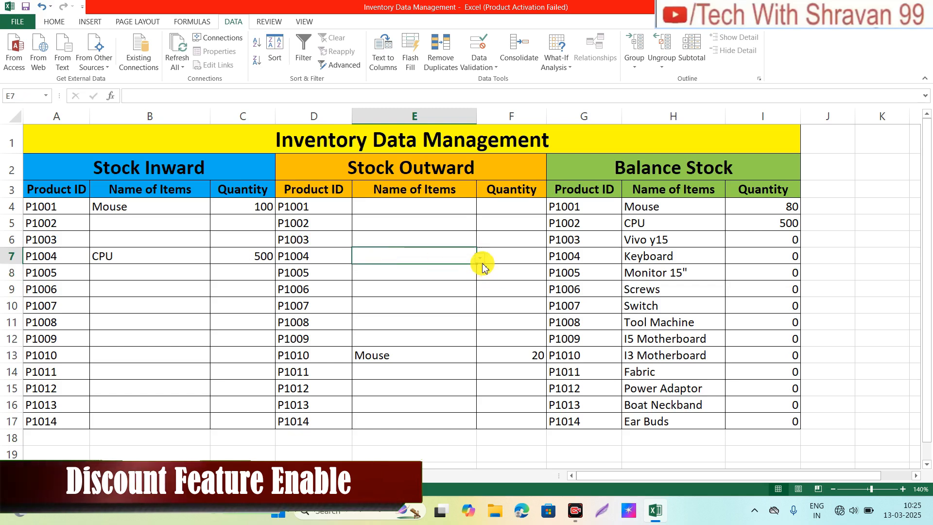
left_click(483, 262)
left_click(427, 278)
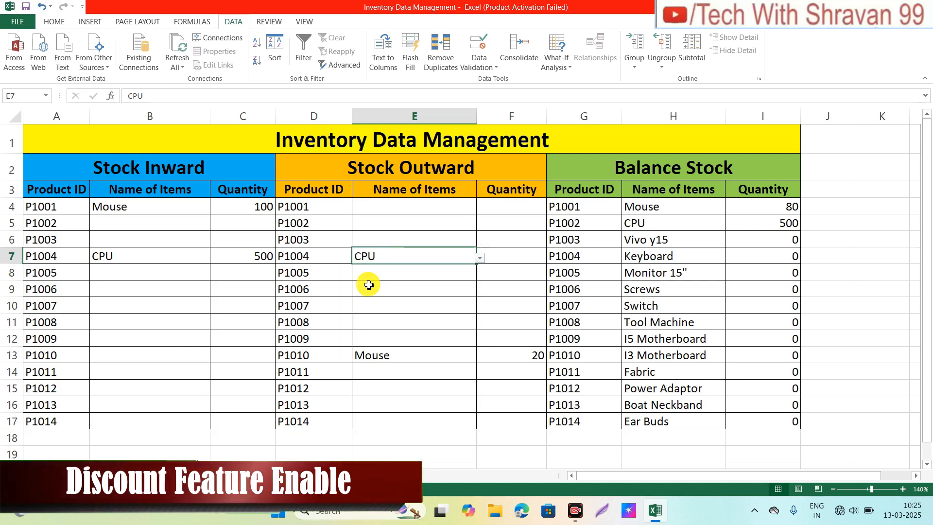
left_click(522, 255)
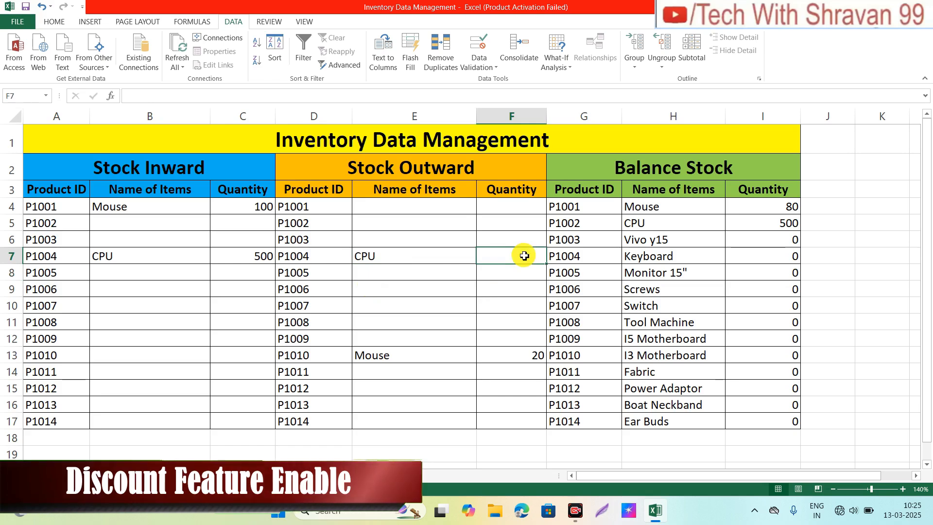
type("100")
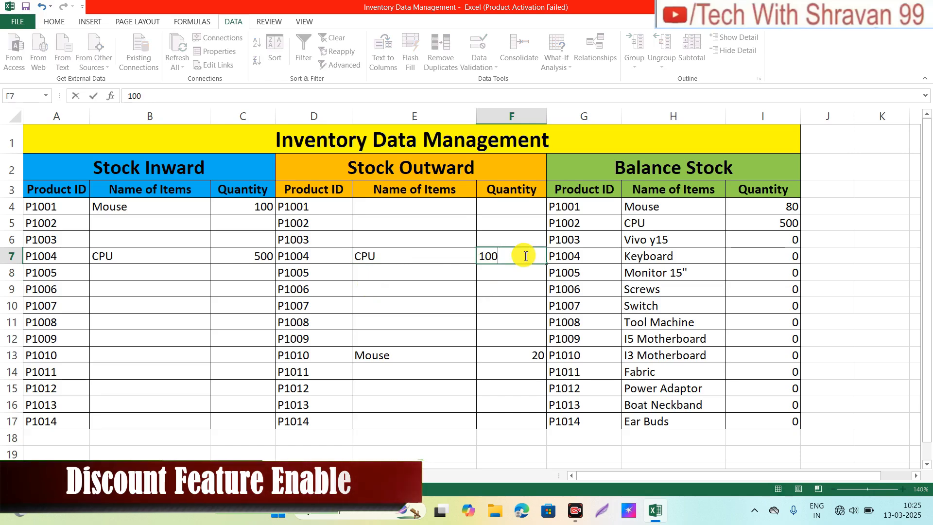
key("Return")
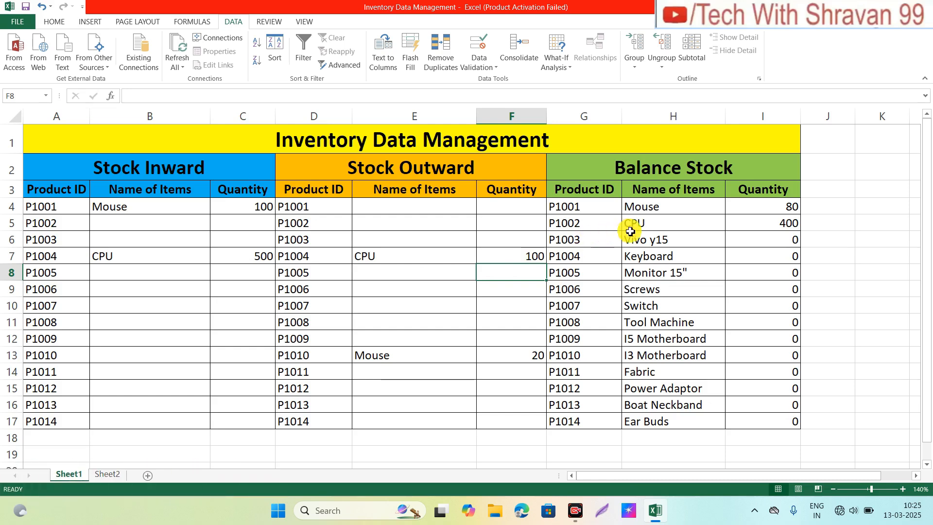
left_click(668, 227)
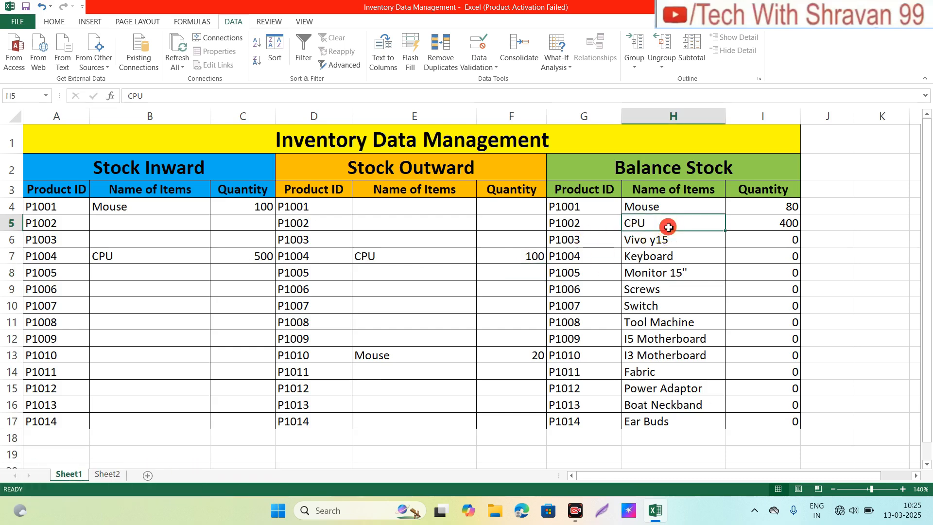
left_click(790, 224)
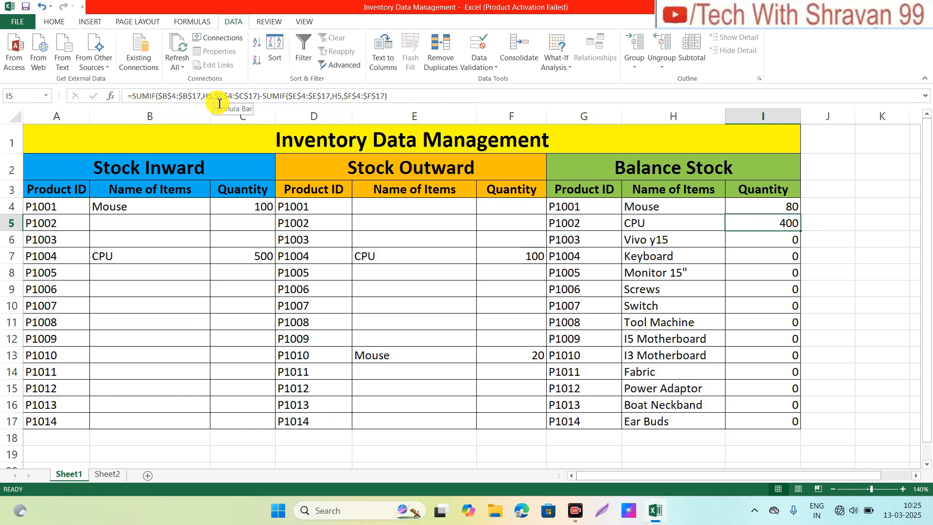
left_click(207, 241)
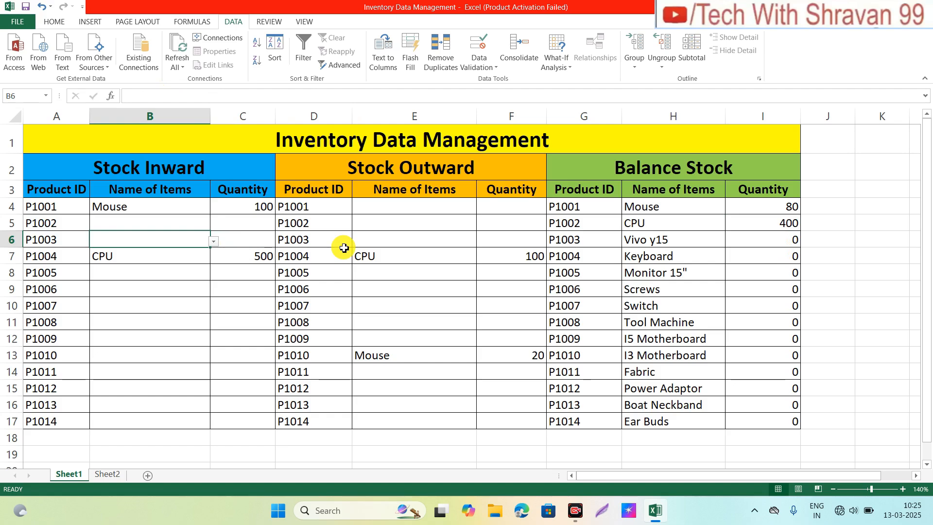
Switch to Sheet2 and look over its Stock Inward and Stock Outward sections.
left_click(106, 475)
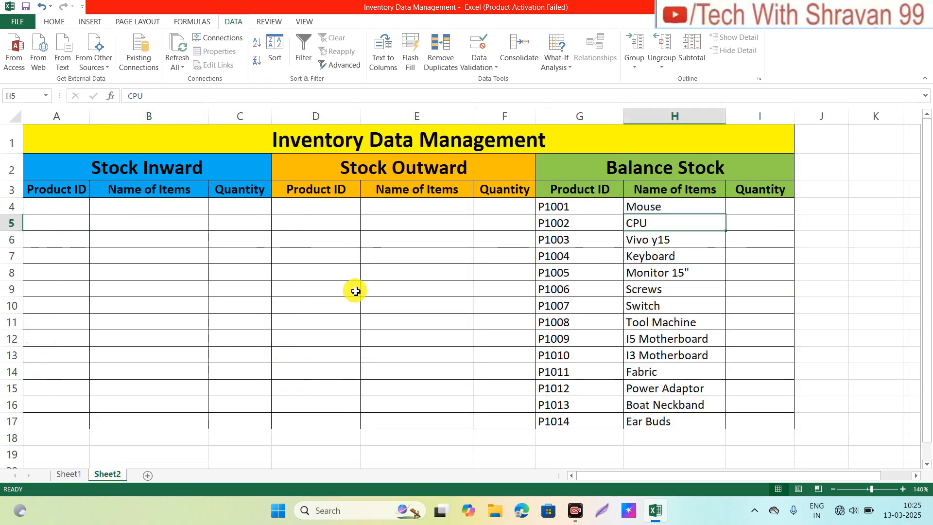
left_click(218, 270)
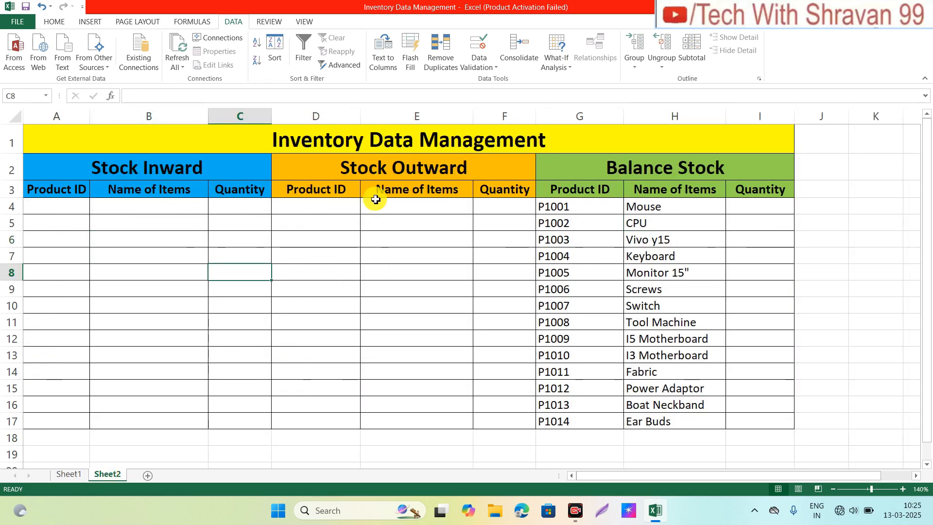
left_click(480, 239)
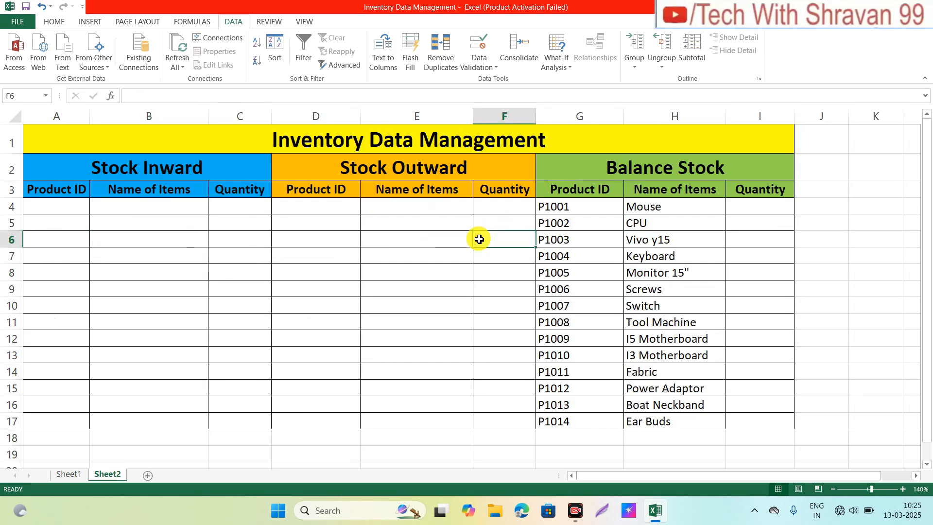
left_click(392, 250)
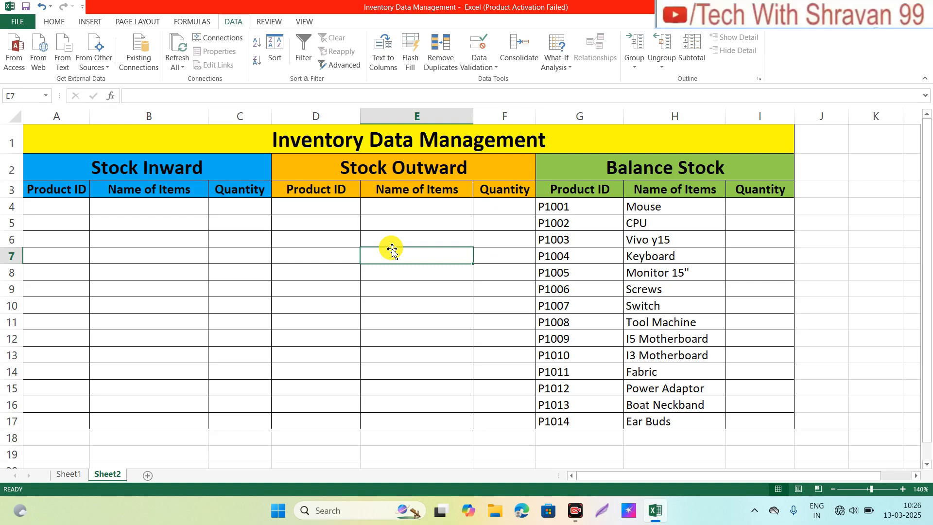
left_click(258, 218)
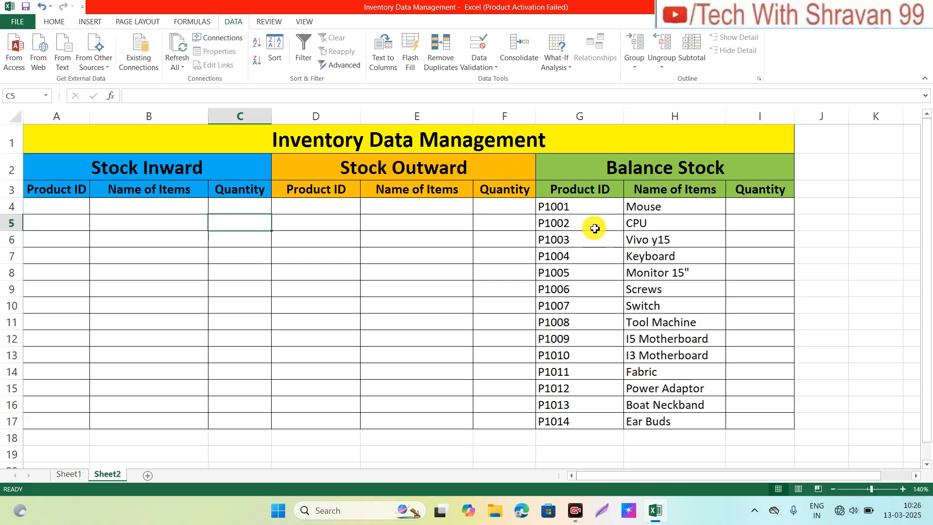
Copy the product IDs P1001 to P1014 from Balance Stock into the Product ID column of Stock Inward.
left_click(595, 212)
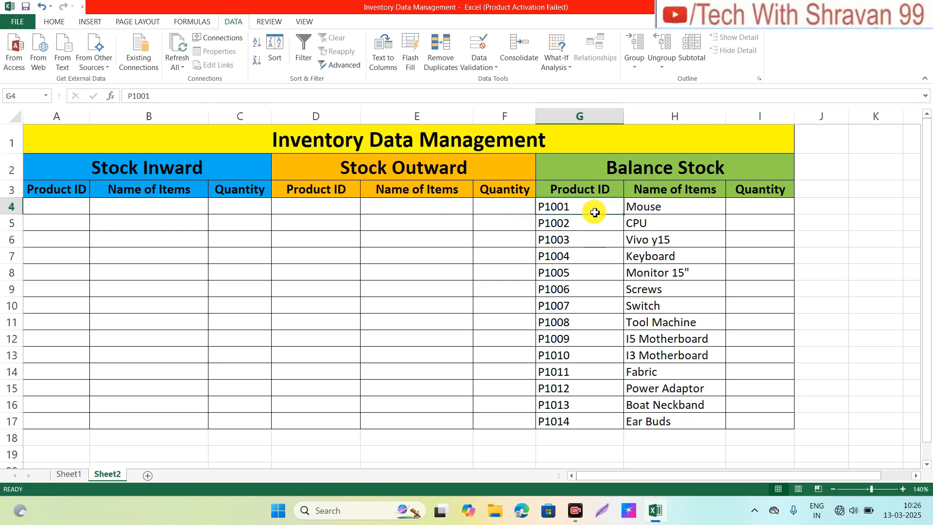
key("shift+Down")
key("shift+Down")
key("shift+Down")
key("shift+Down")
key("shift+Down")
key("shift+Down")
key("shift+Down")
key("shift+Down")
key("shift+Down")
key("shift+Down")
key("shift+Down")
key("shift+Down")
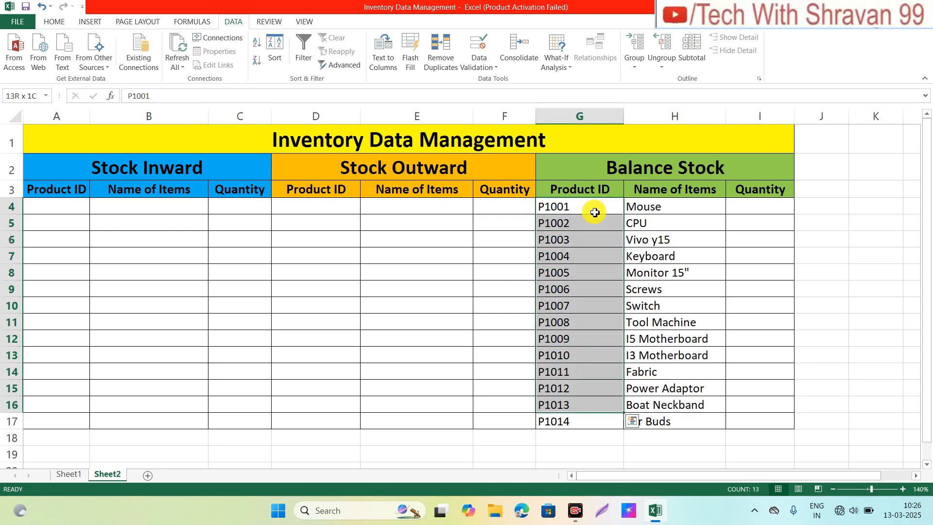
key("shift+Down")
key("ctrl+c")
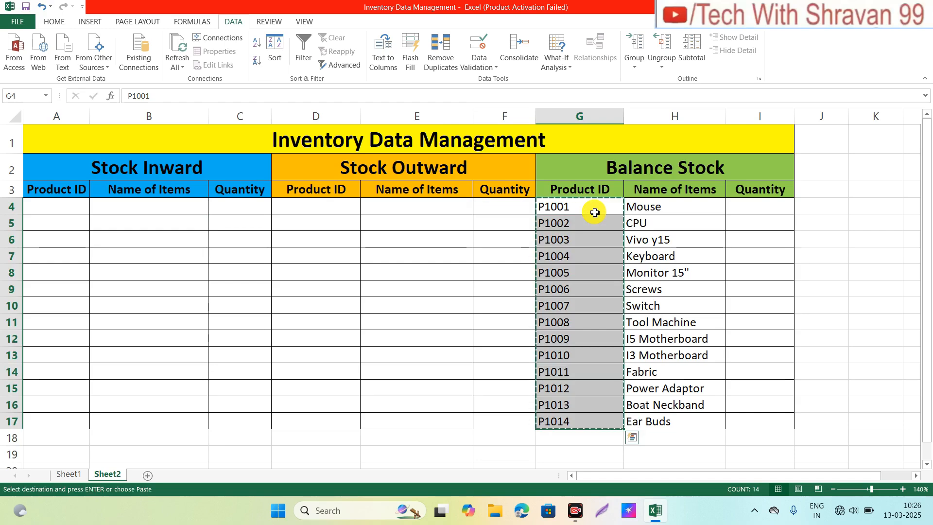
left_click(47, 209)
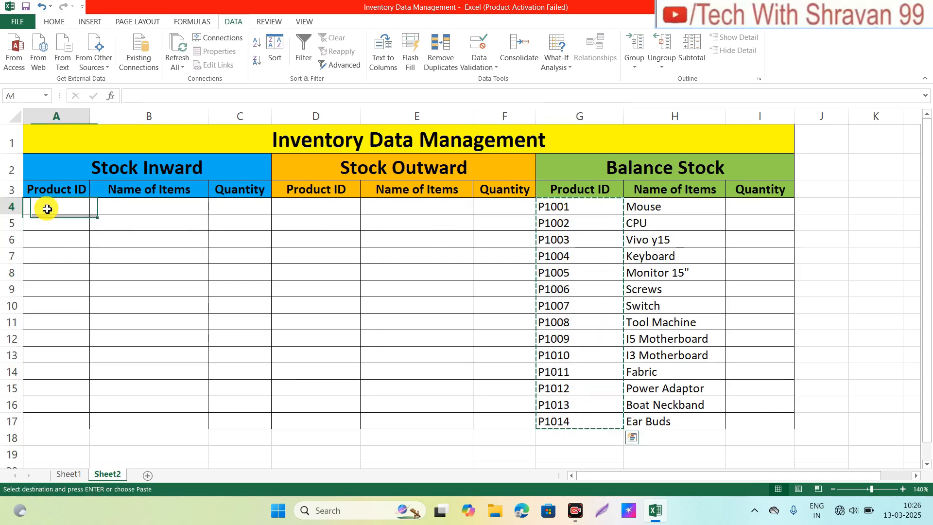
key("ctrl+v")
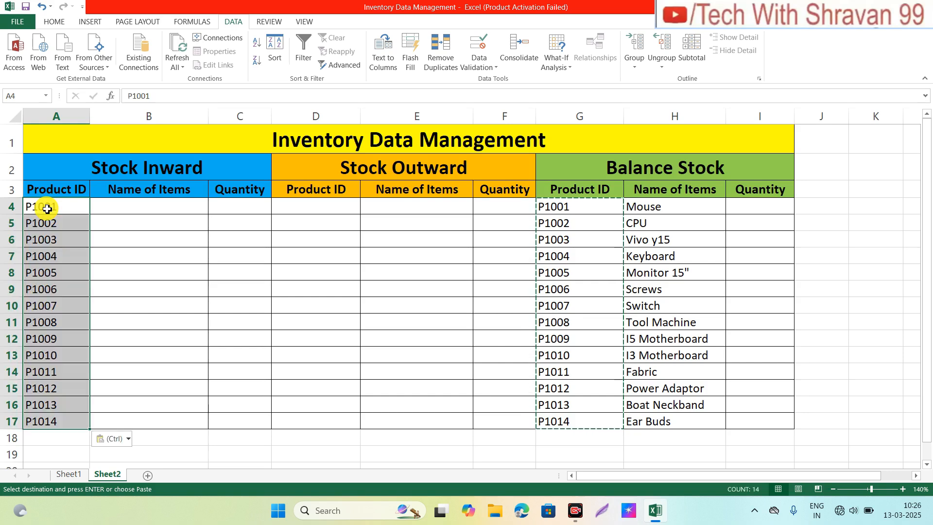
left_click(187, 323)
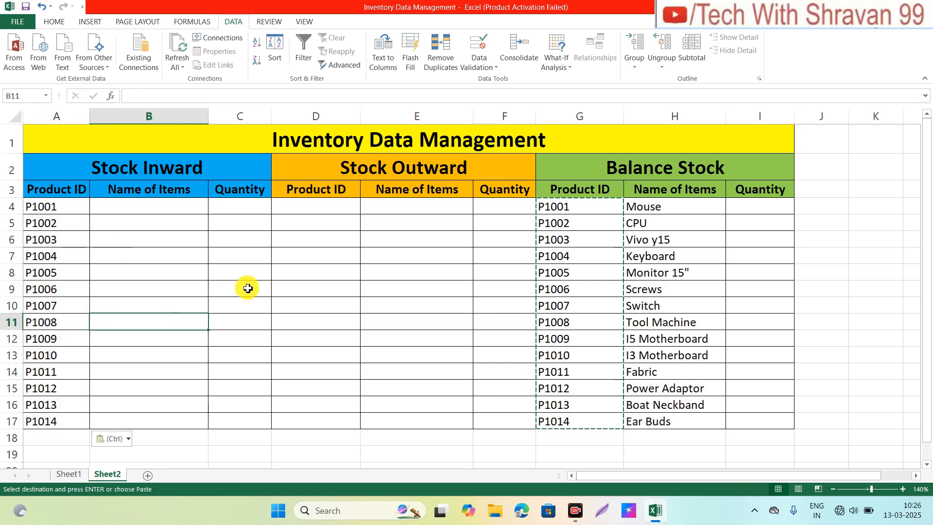
Paste the copied product IDs into the Product ID column of Stock Outward, starting in its first data row.
left_click(345, 208)
key("ctrl+v")
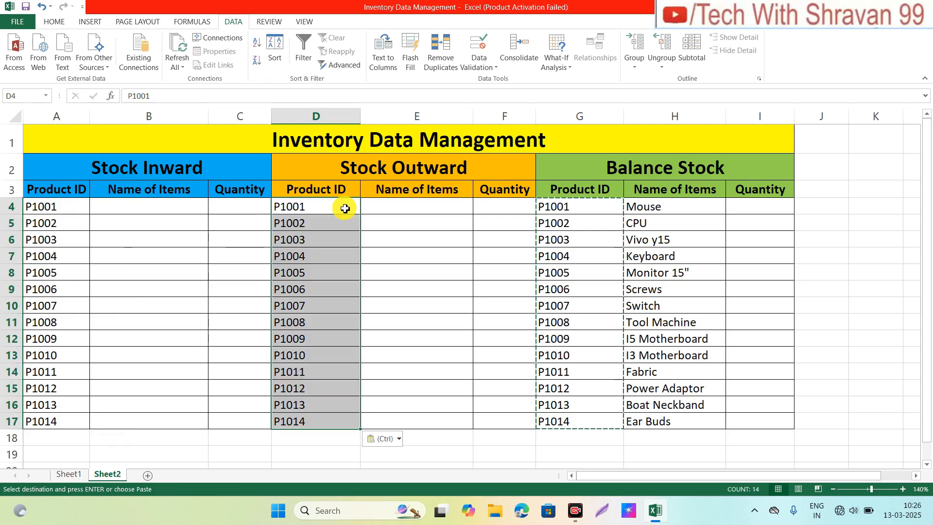
left_click(328, 276)
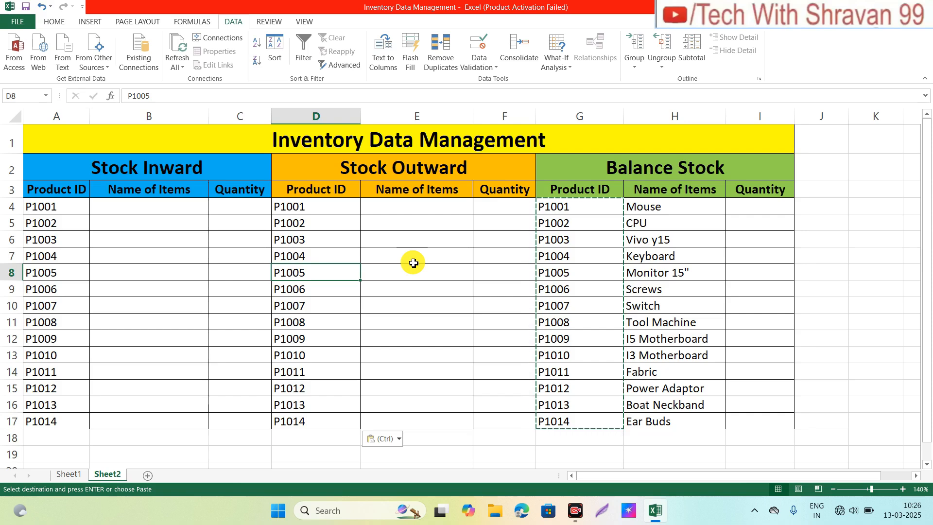
left_click(150, 211)
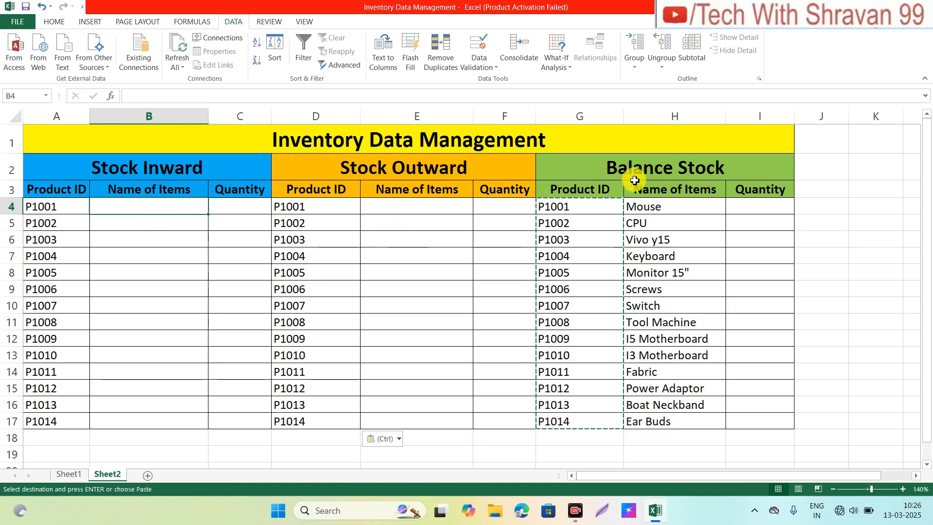
Start a data validation rule for the P1001 item name cell of Stock Inward (B4) and allow only List entries.
left_click(654, 206)
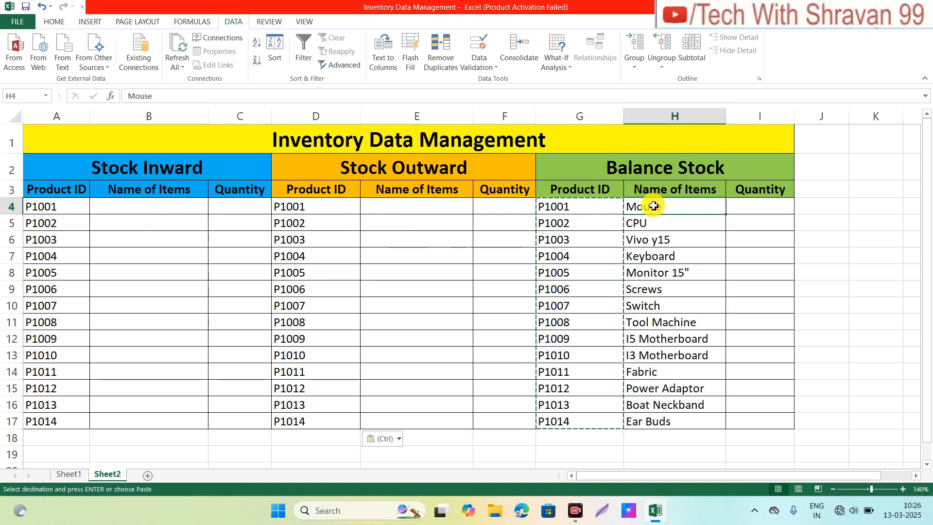
left_click(182, 208)
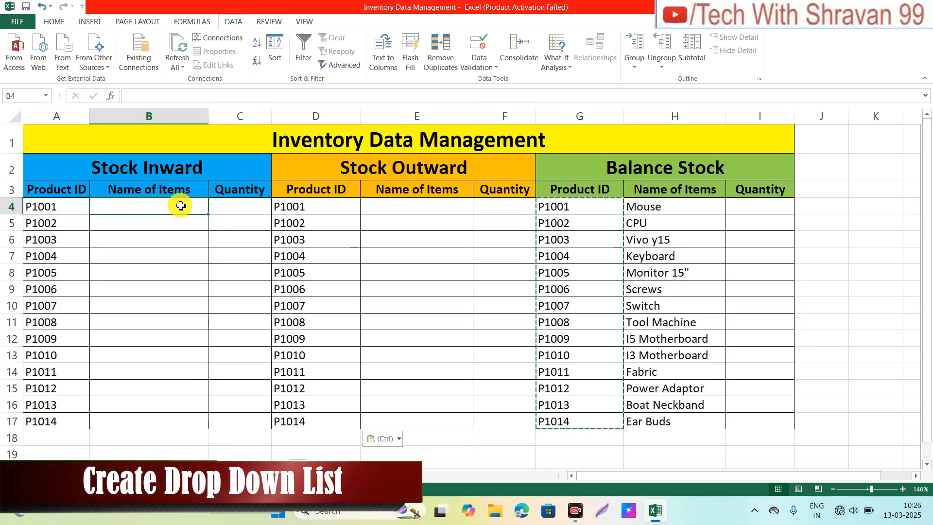
left_click_drag(142, 235, 140, 212)
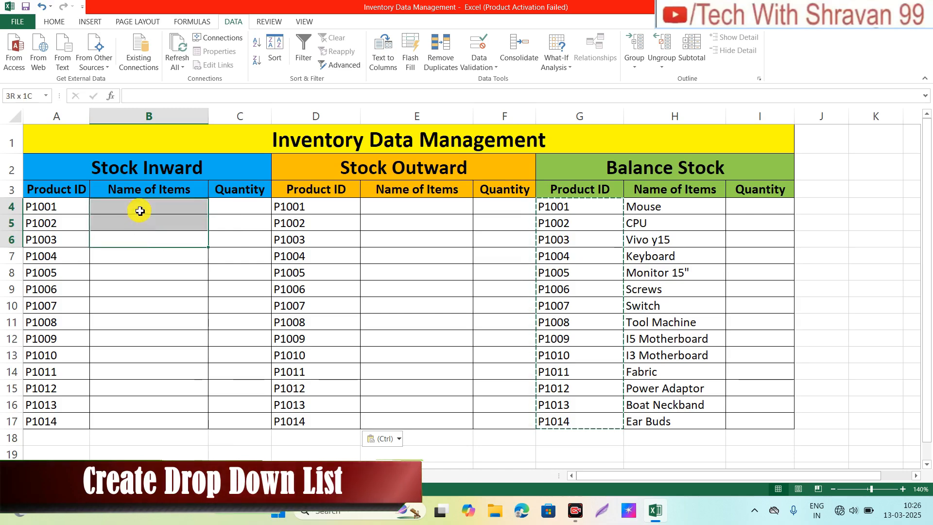
left_click(140, 211)
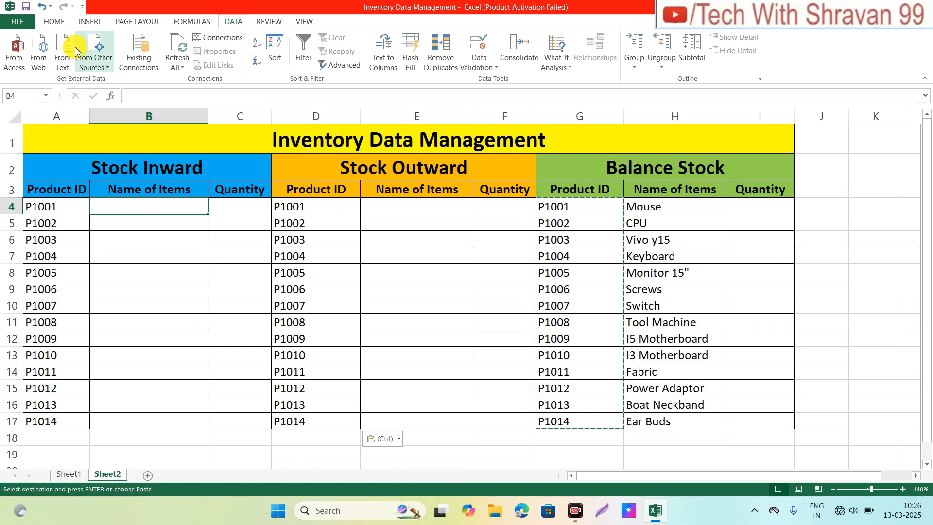
left_click(55, 22)
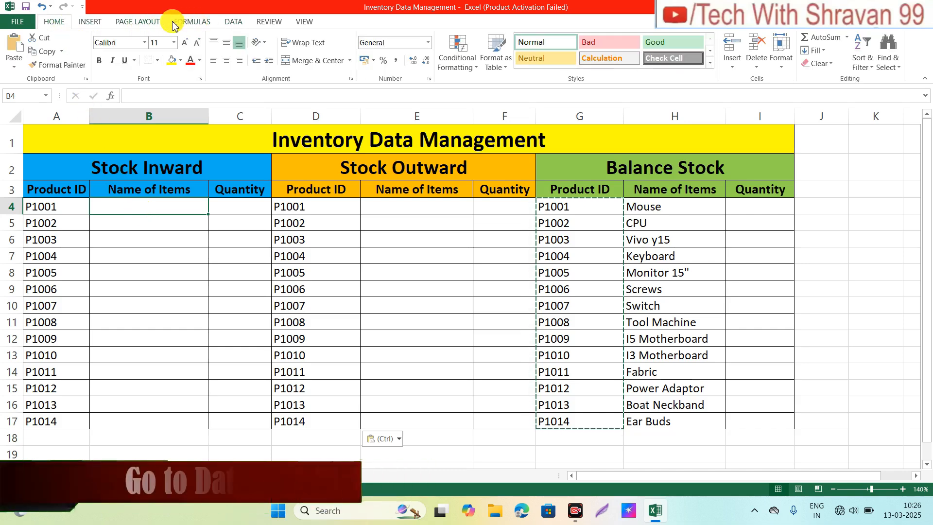
left_click(232, 23)
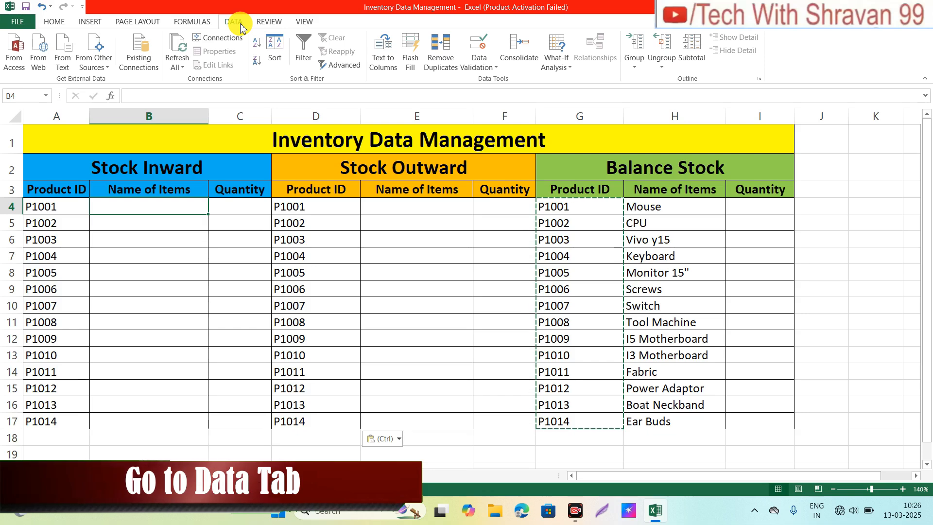
left_click(498, 70)
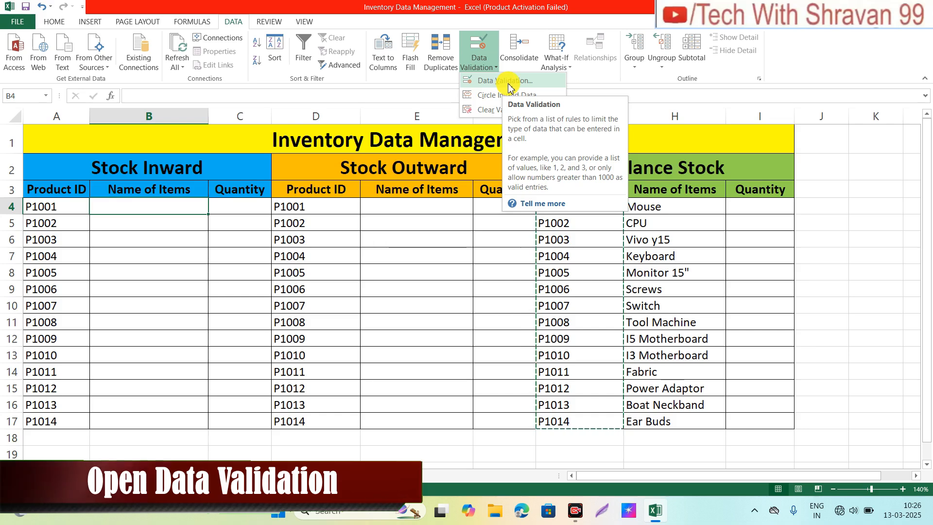
left_click(506, 81)
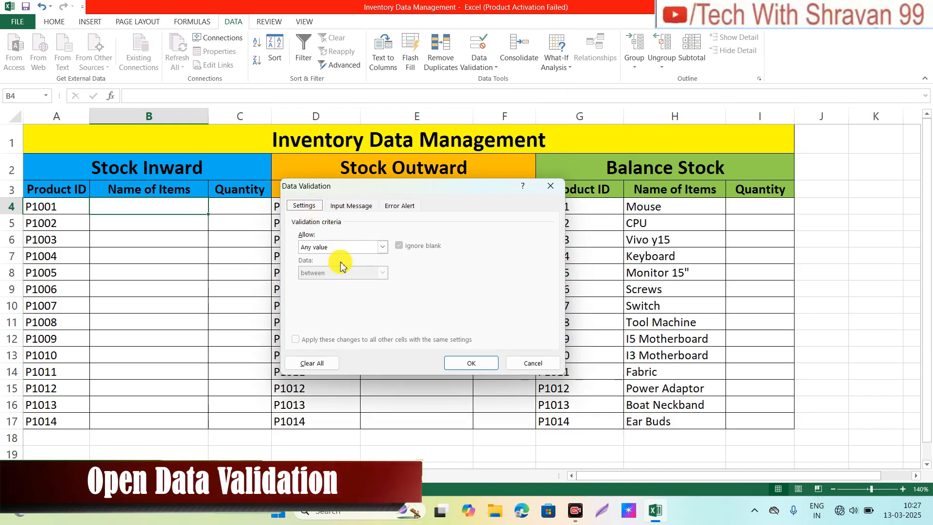
left_click(383, 248)
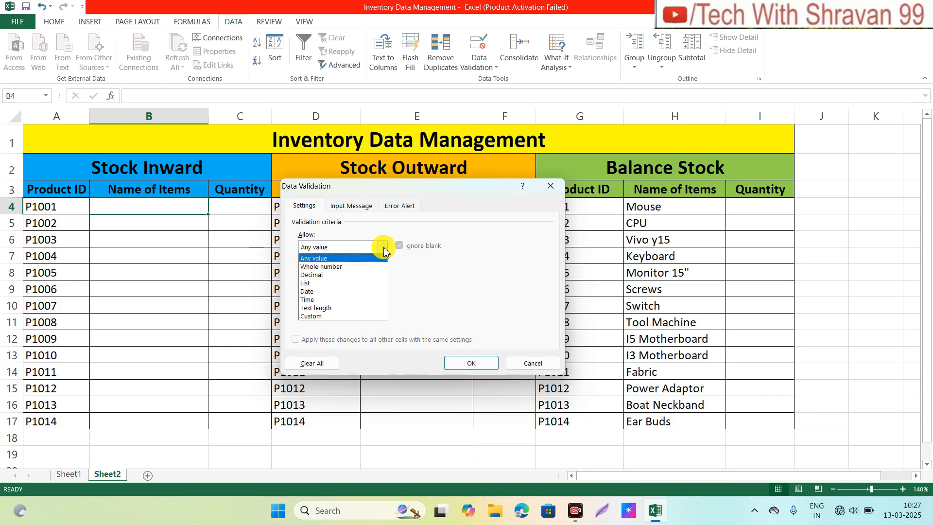
left_click(330, 284)
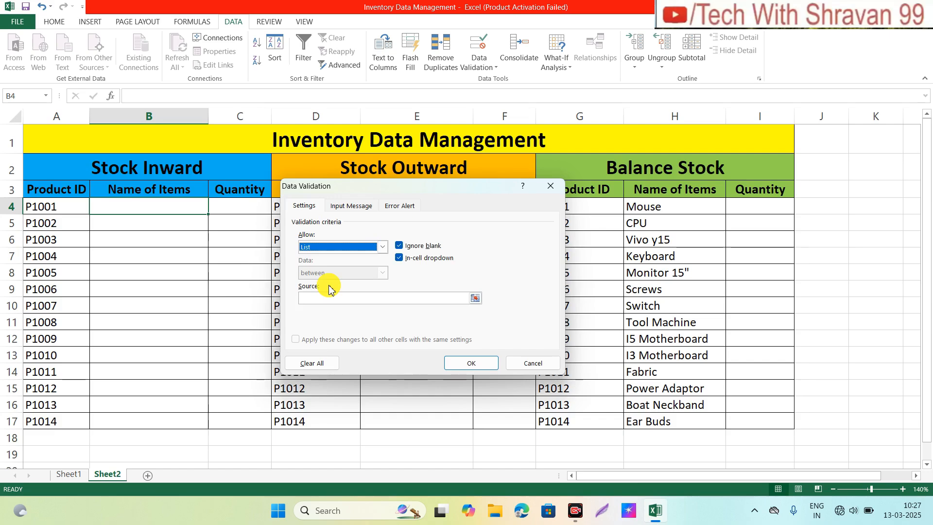
Set the list source to the Balance Stock item names, =$H$4:$H$17, and apply the validation to B4.
left_click_drag(456, 193, 386, 142)
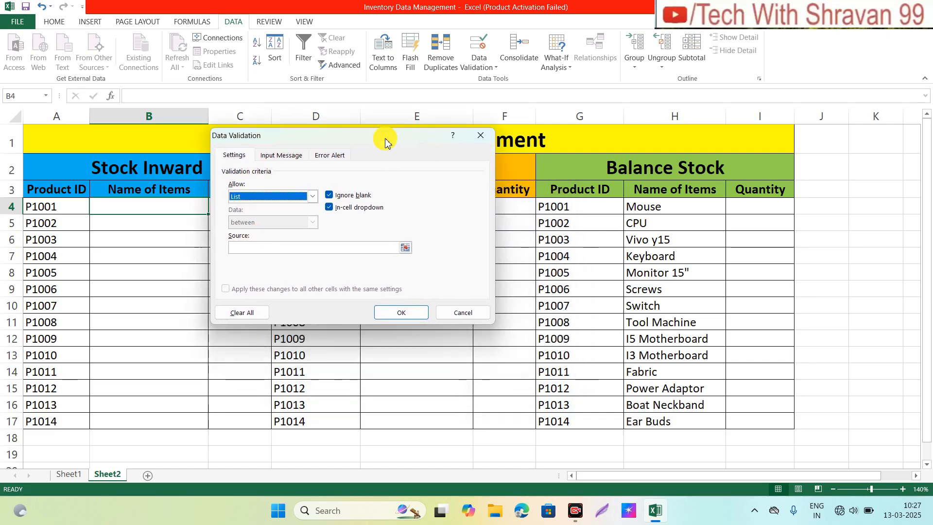
left_click(406, 248)
left_click(652, 209)
key("shift+Down")
key("shift+Down")
key("shift+Down")
key("shift+Down")
key("shift+Down")
key("shift+Down")
key("shift+Down")
key("shift+Down")
key("shift+Down")
key("shift+Down")
key("shift+Down")
key("shift+Down")
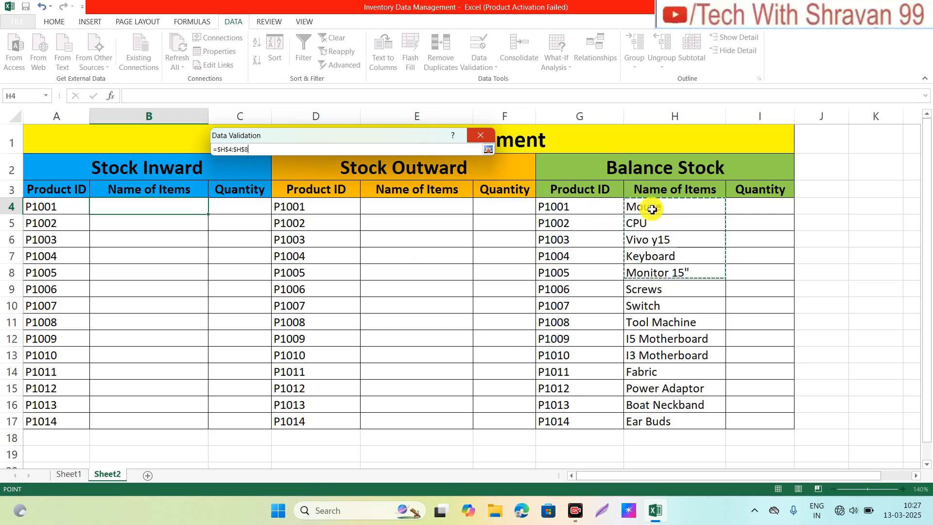
key("shift+Down")
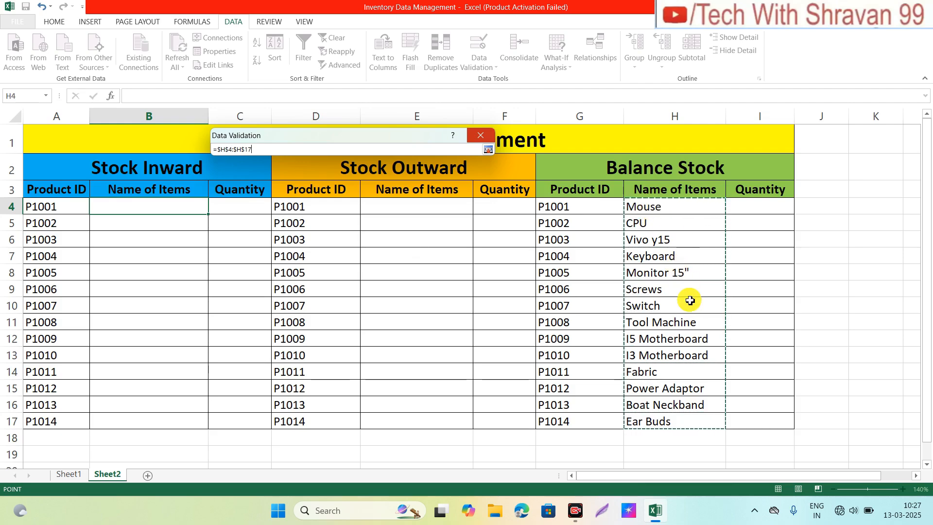
left_click(488, 149)
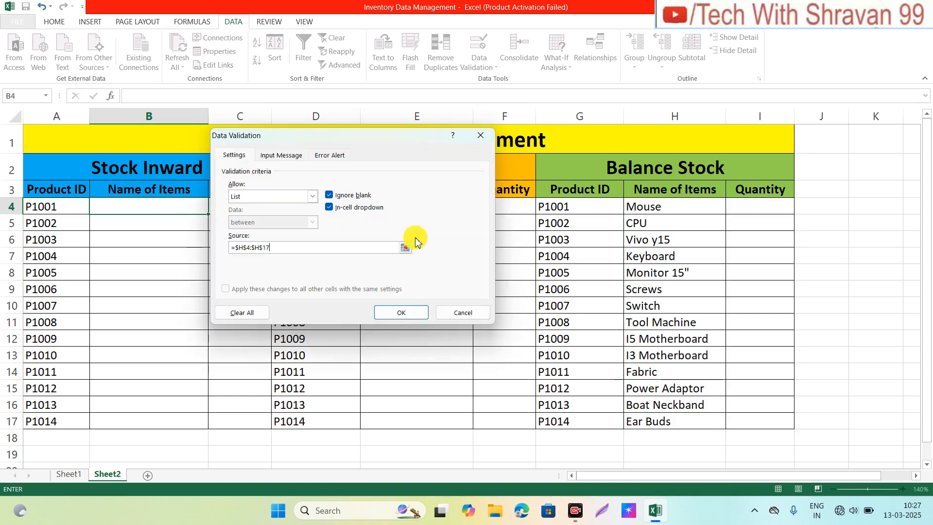
left_click(389, 318)
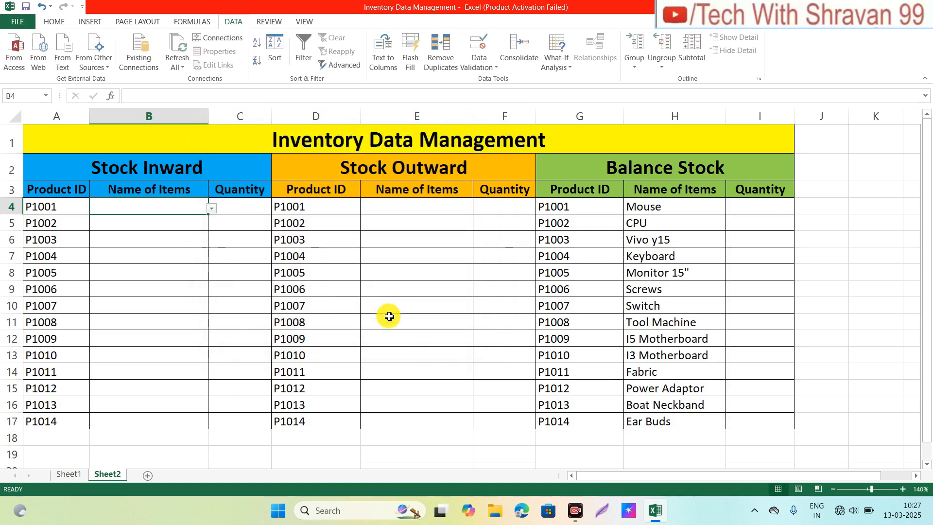
Check the item choices offered by the drop-down list in B4 without picking one.
left_click(200, 252)
left_click(182, 207)
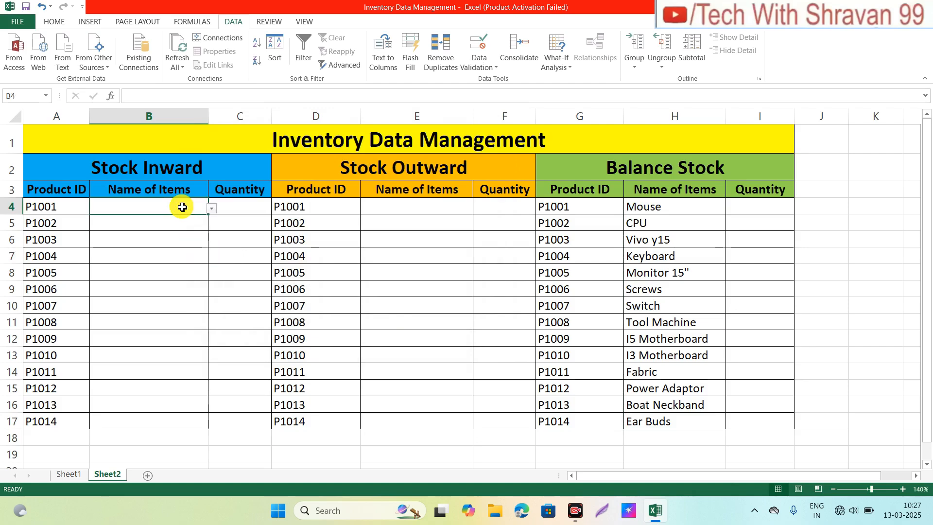
left_click(212, 209)
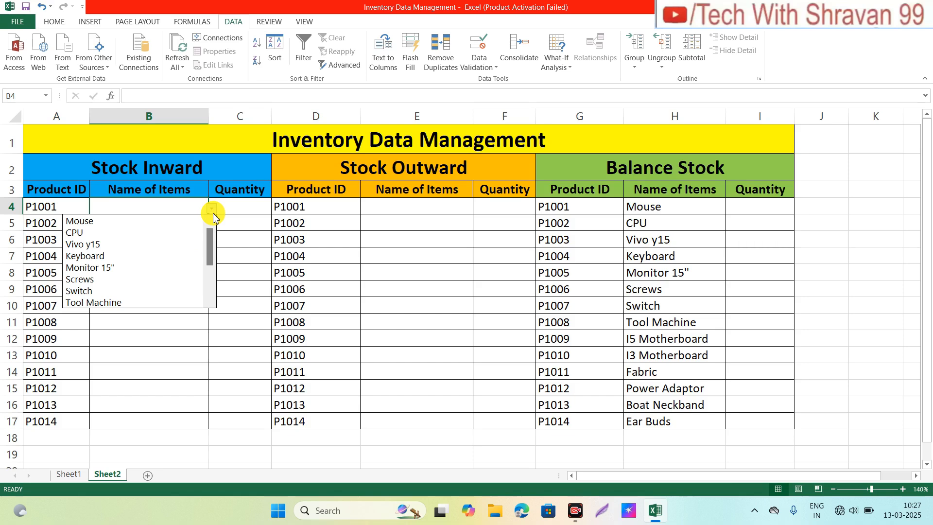
left_click(212, 209)
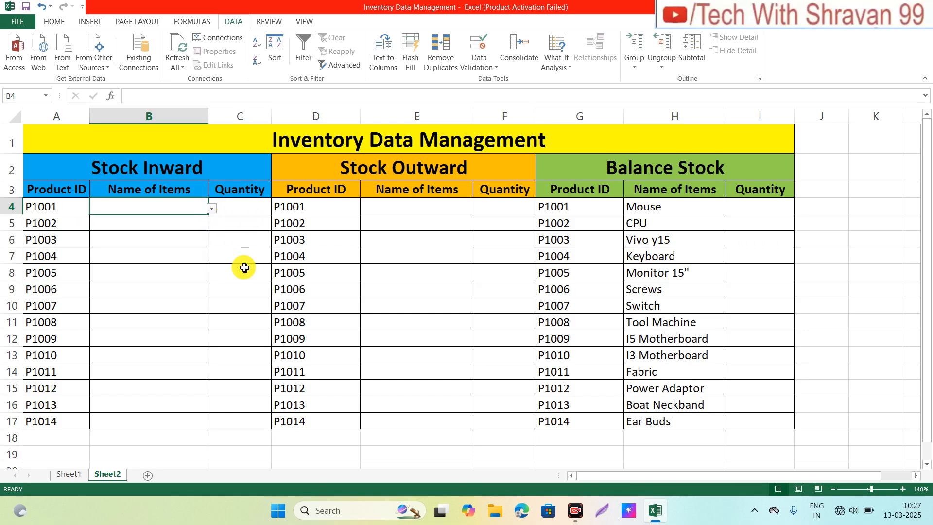
left_click(210, 213)
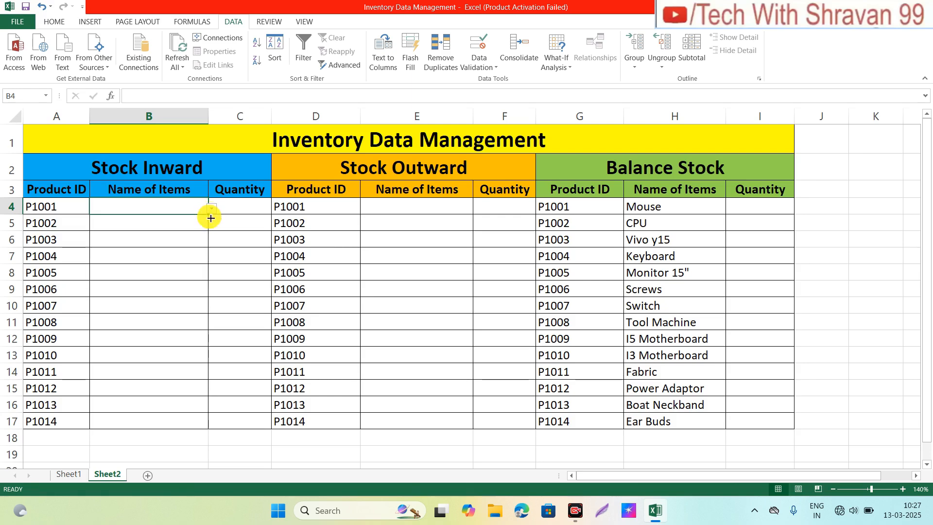
Fill the drop-down from B4 down to B17 and check the item list in the P1004 row of Stock Inward.
left_click_drag(211, 217, 203, 426)
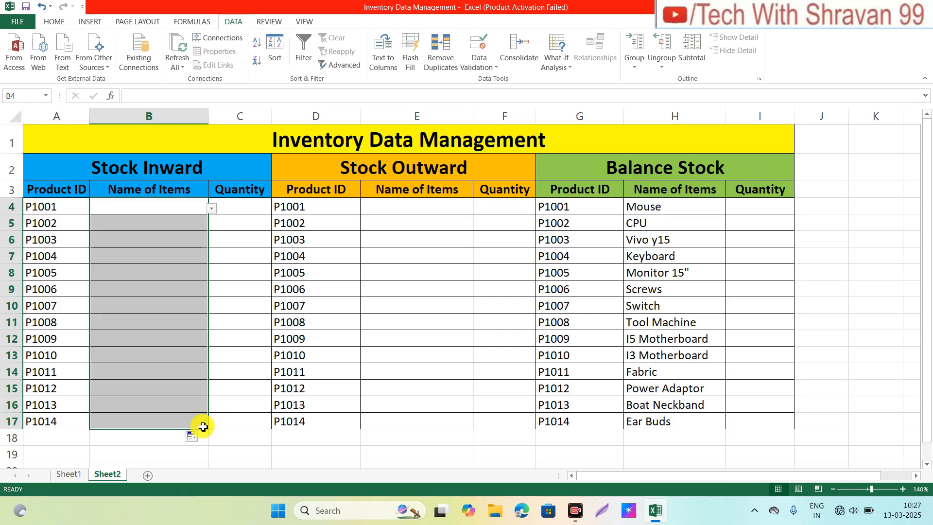
left_click(175, 320)
left_click(179, 263)
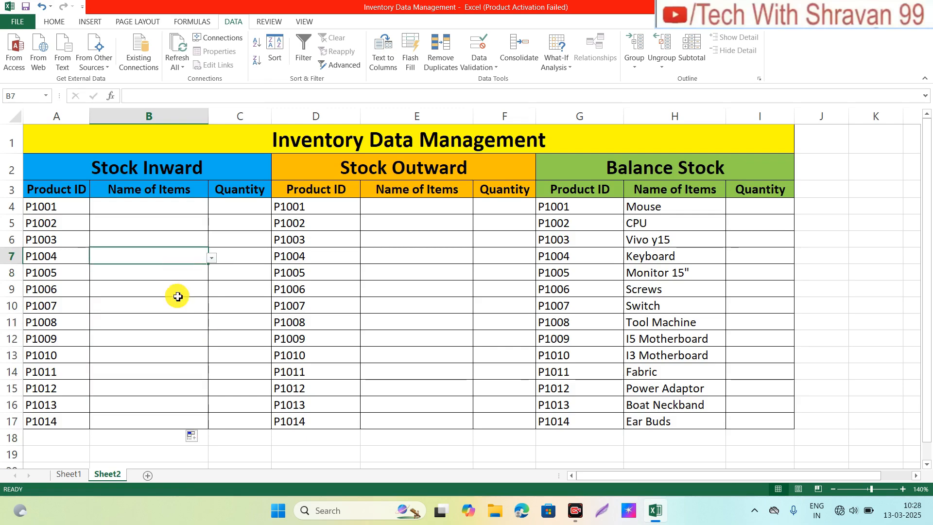
left_click(213, 259)
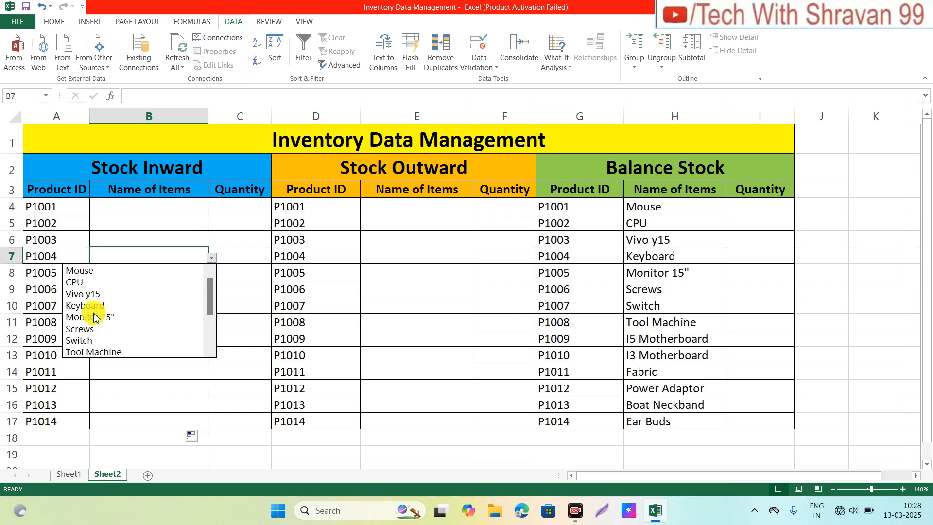
left_click(403, 241)
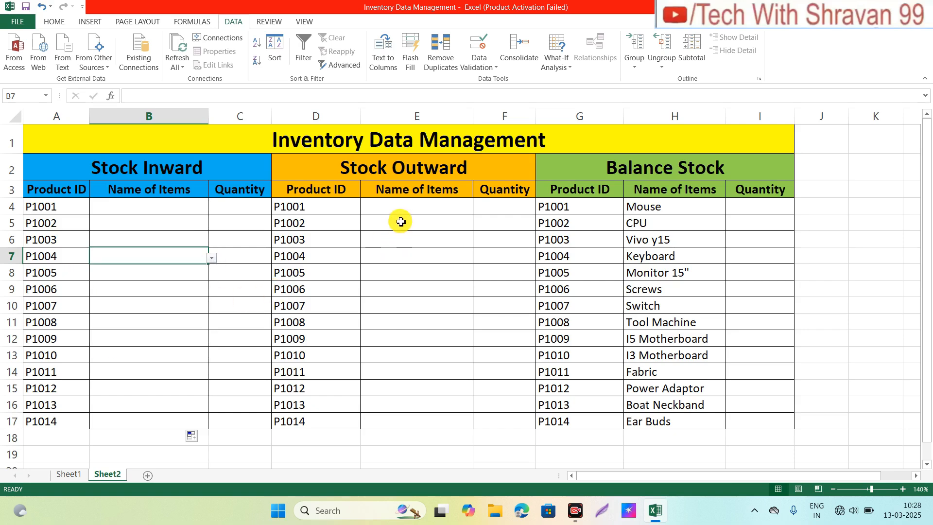
Copy the drop-down cell B4 to the Stock Outward item name cell E4 and fill it down to E17.
left_click(187, 203)
key("ctrl+c")
left_click(437, 209)
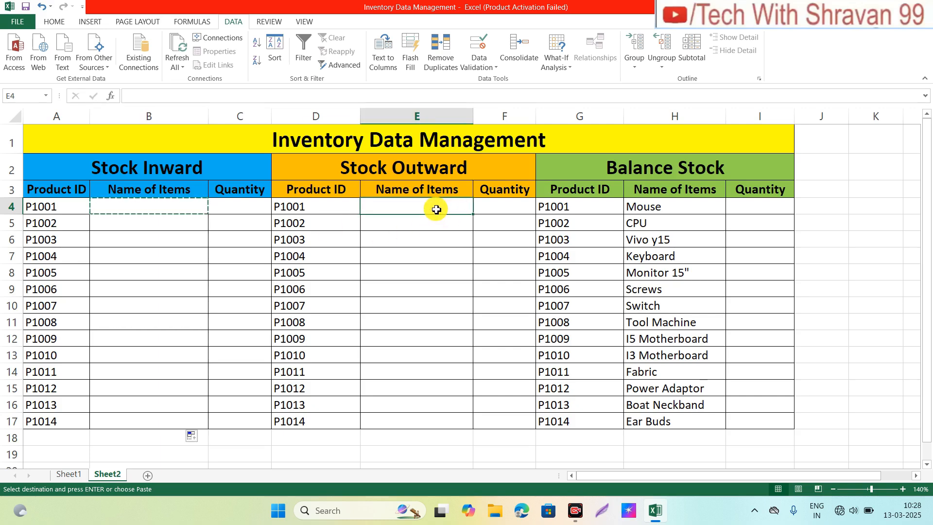
key("ctrl+v")
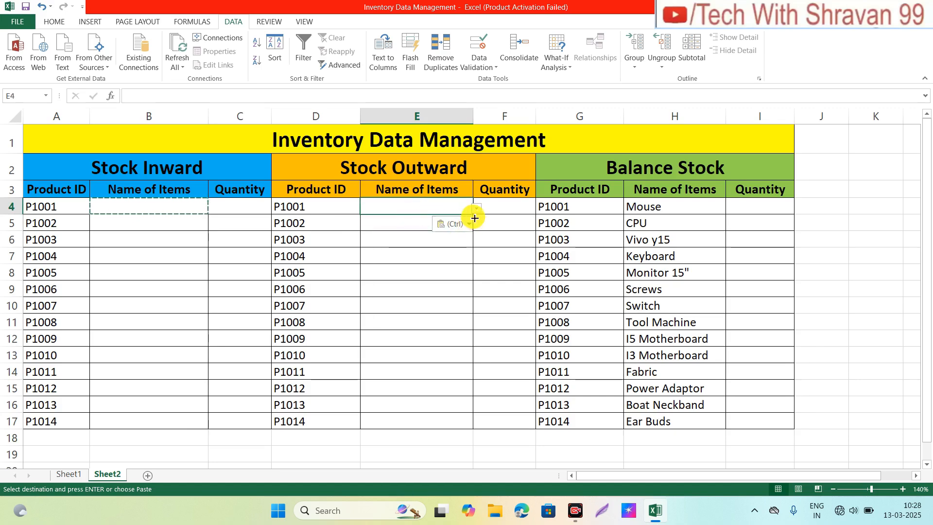
left_click_drag(475, 218, 474, 428)
left_click(422, 321)
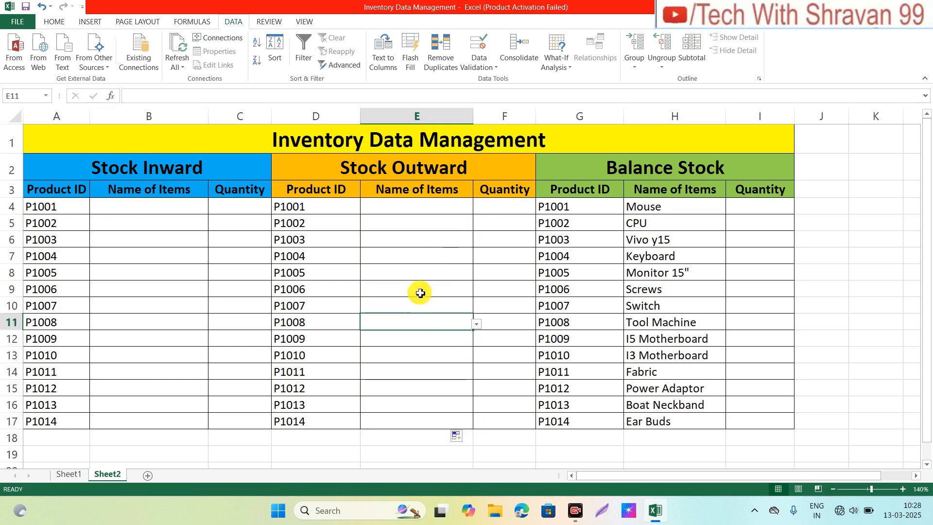
left_click(420, 276)
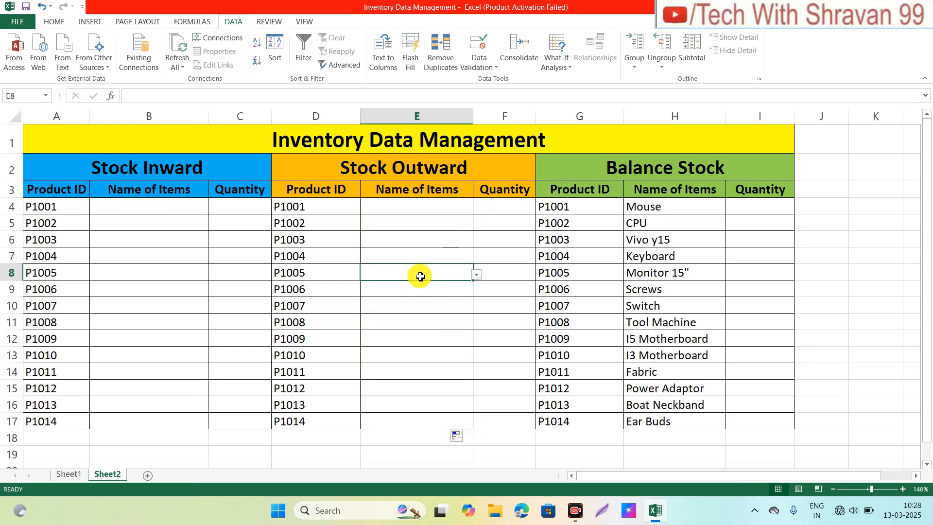
Start a SUMIF formula in Balance Stock quantity cell I4 with range $B$4:$B$17 and criteria H4.
left_click(750, 209)
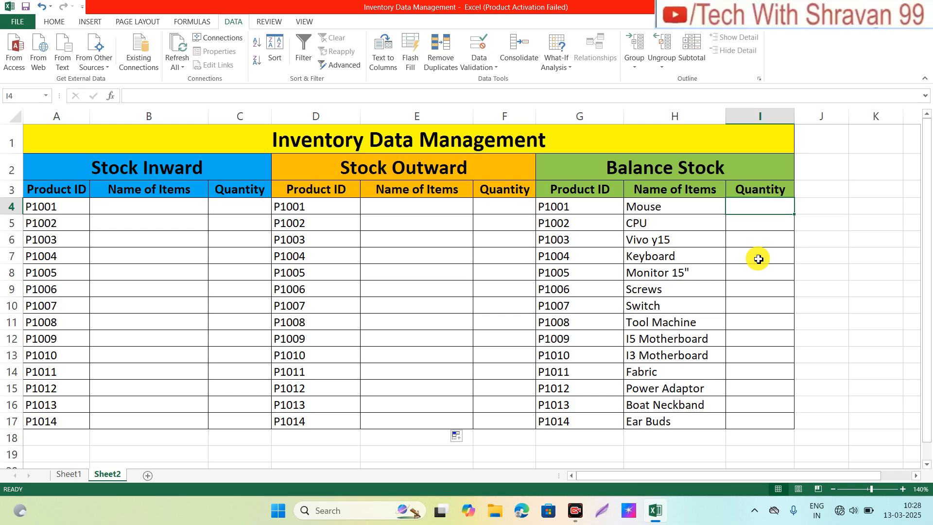
type("=")
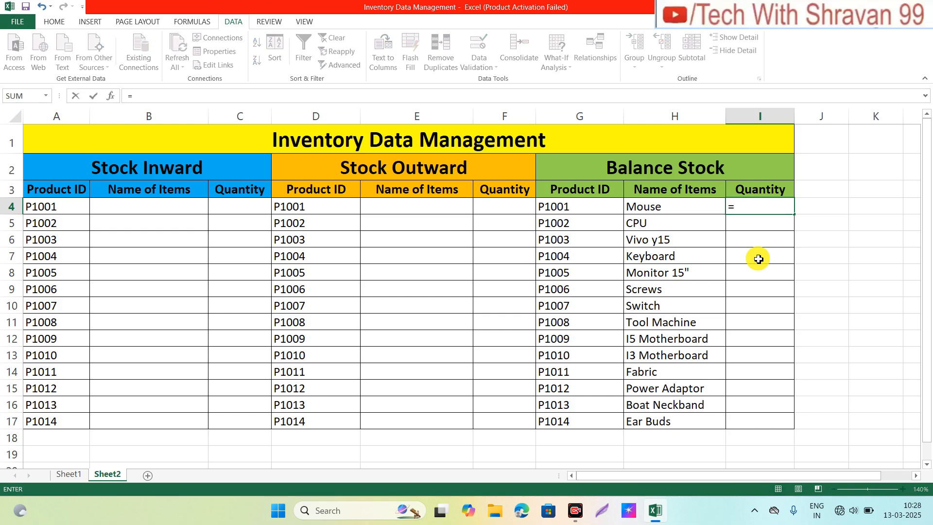
type("sumif")
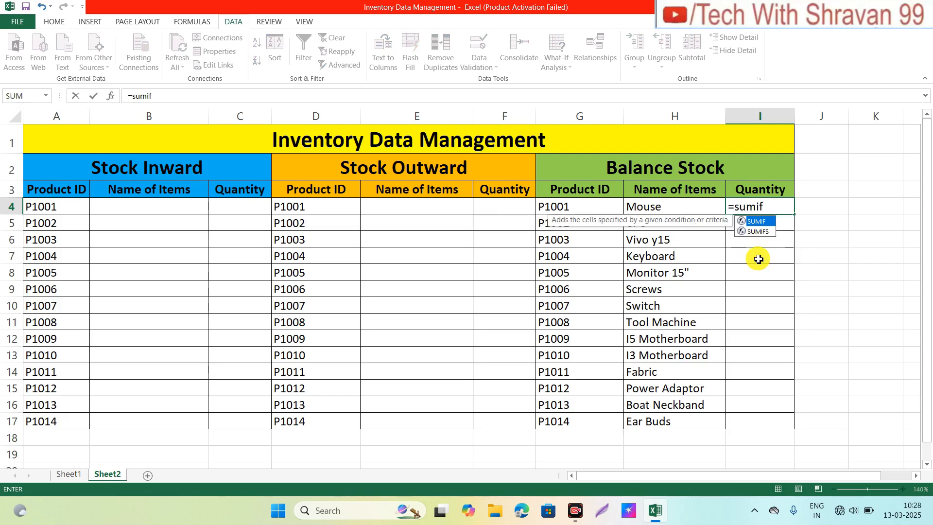
key("Tab")
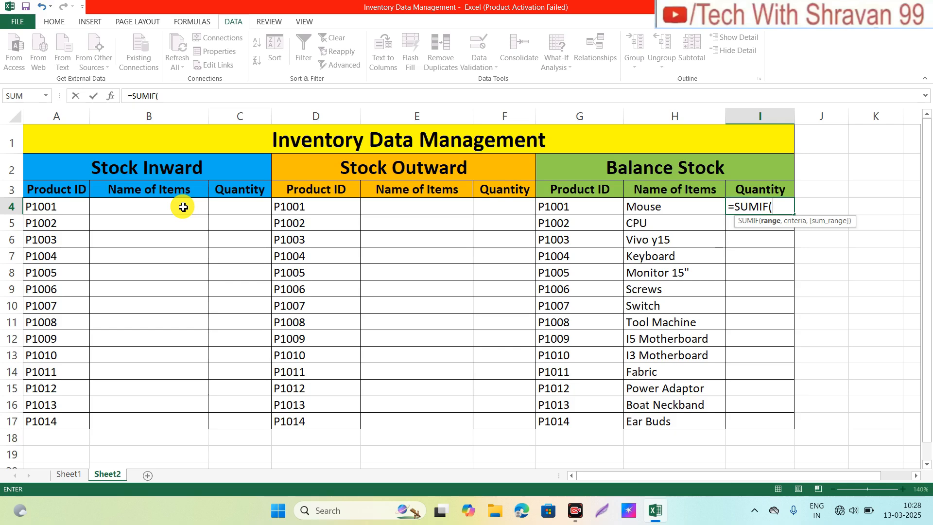
left_click_drag(174, 239, 167, 427)
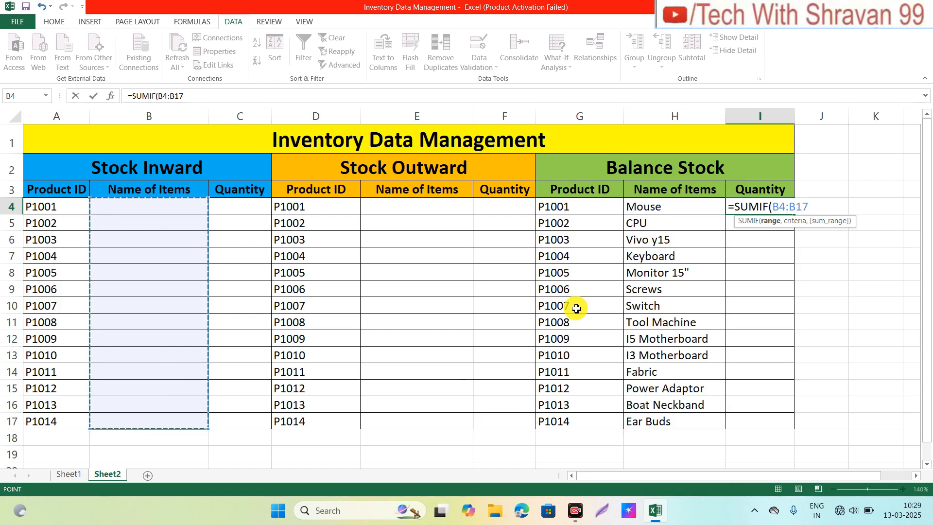
key("F4")
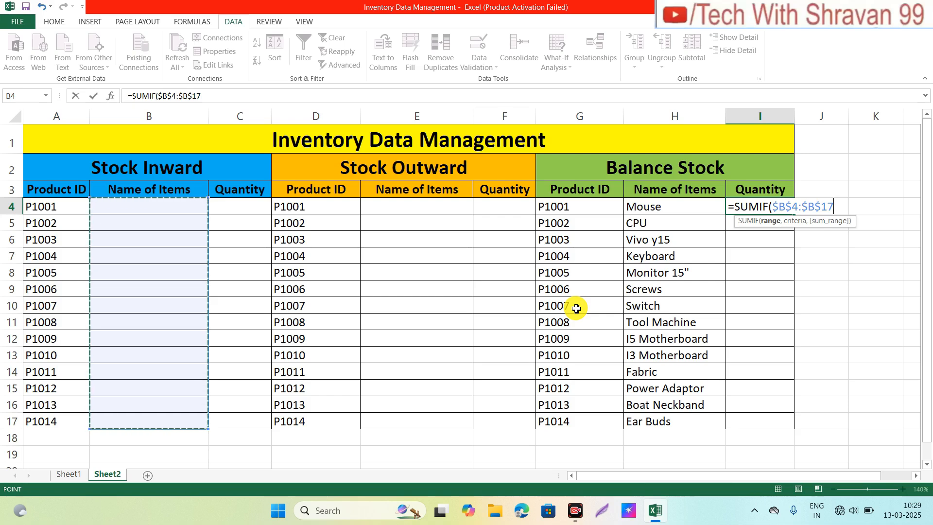
type(",")
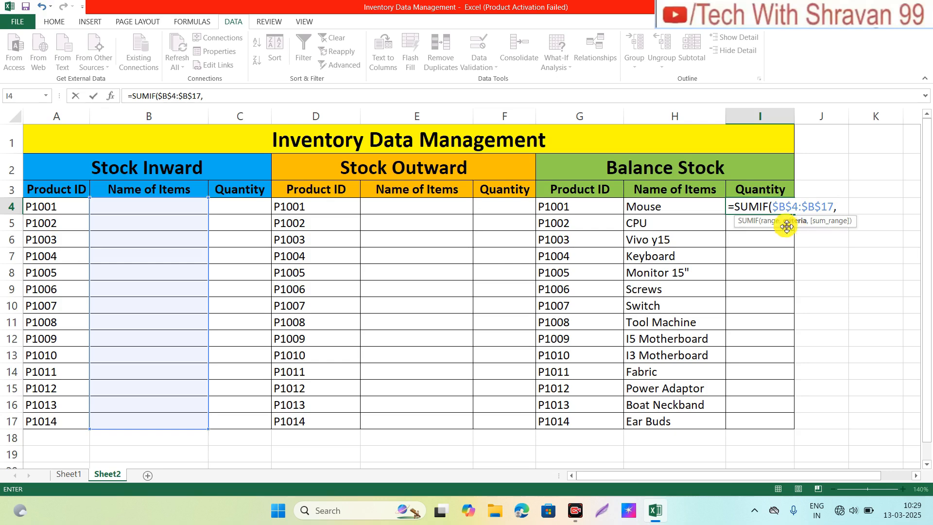
left_click(684, 208)
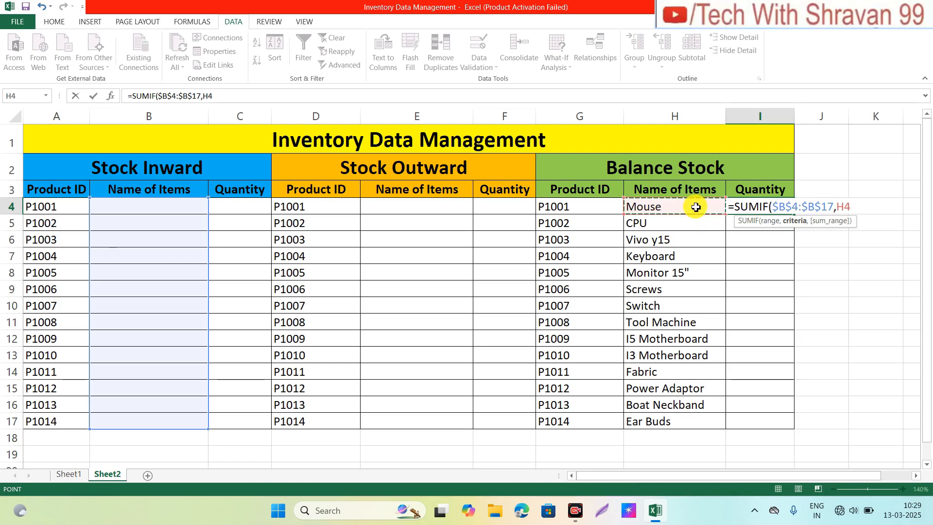
type(",")
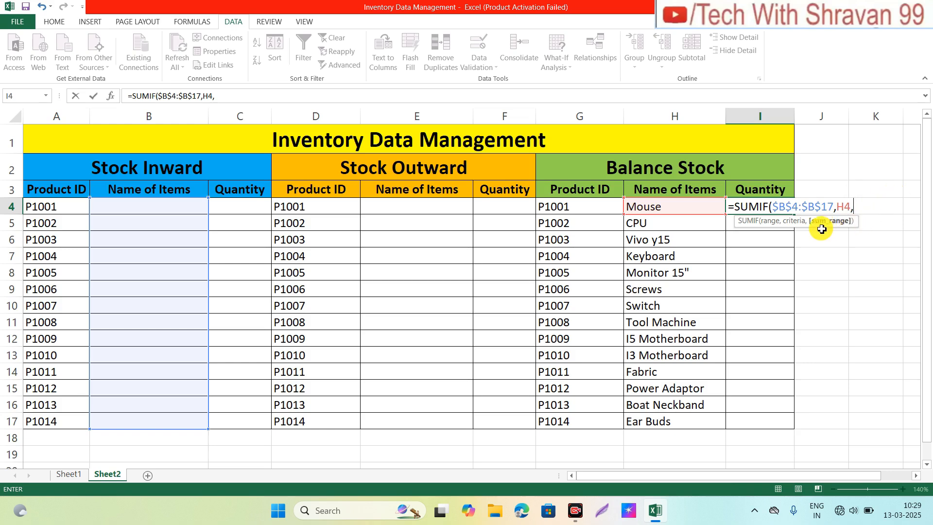
Add the Stock Inward quantities $C$4:$C$17 as the sum range and close the first SUMIF.
left_click(253, 210)
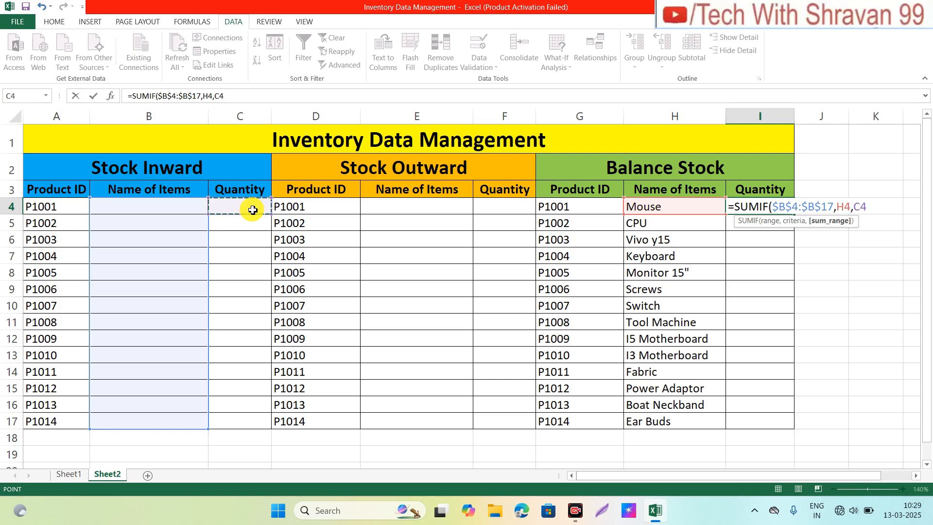
key("shift+Down")
key("shift+Down")
key("shift+Down")
key("shift+Down")
key("shift+Down")
key("shift+Down")
key("shift+Down")
key("shift+Down")
key("shift+Down")
key("shift+Down")
key("shift+Down")
key("shift+Down")
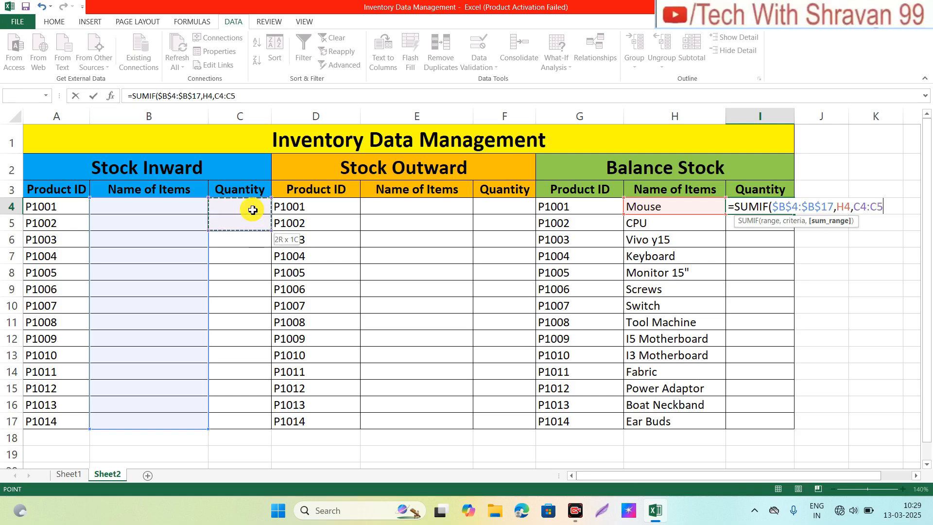
key("shift+Down")
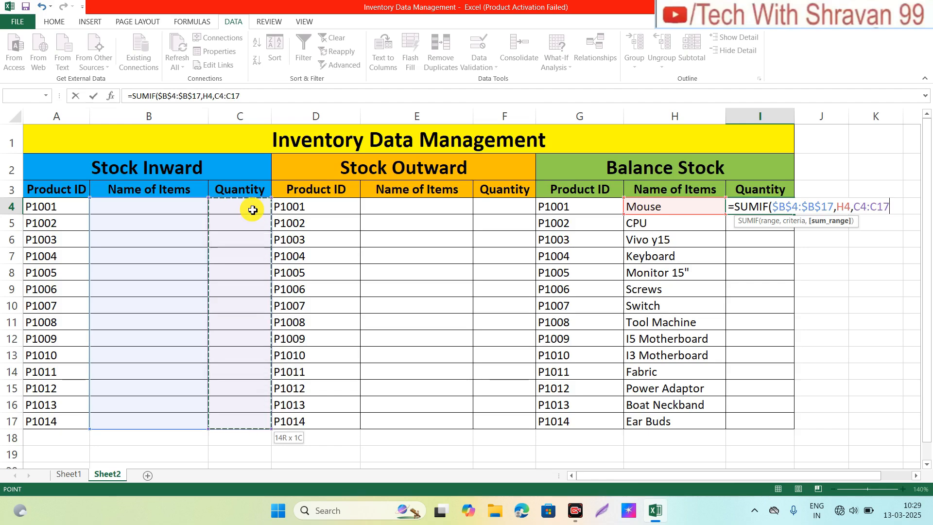
key("F4")
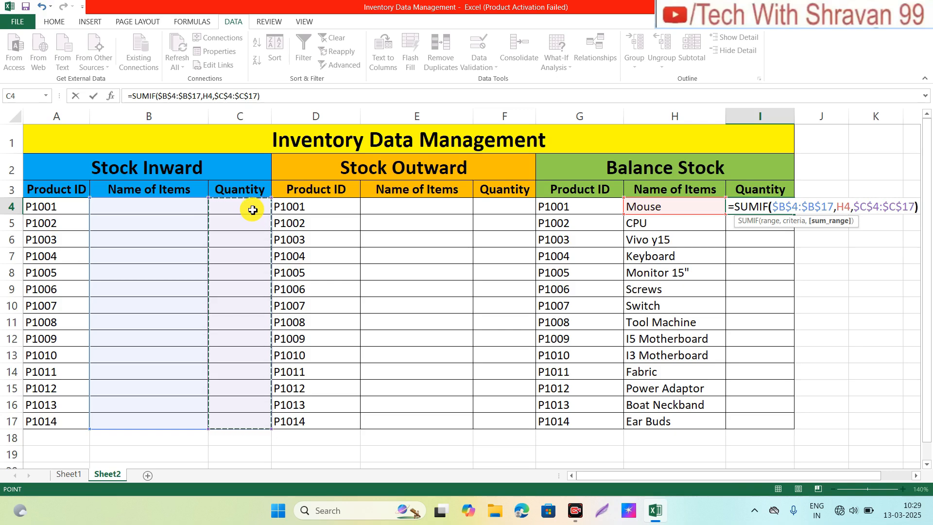
type(")")
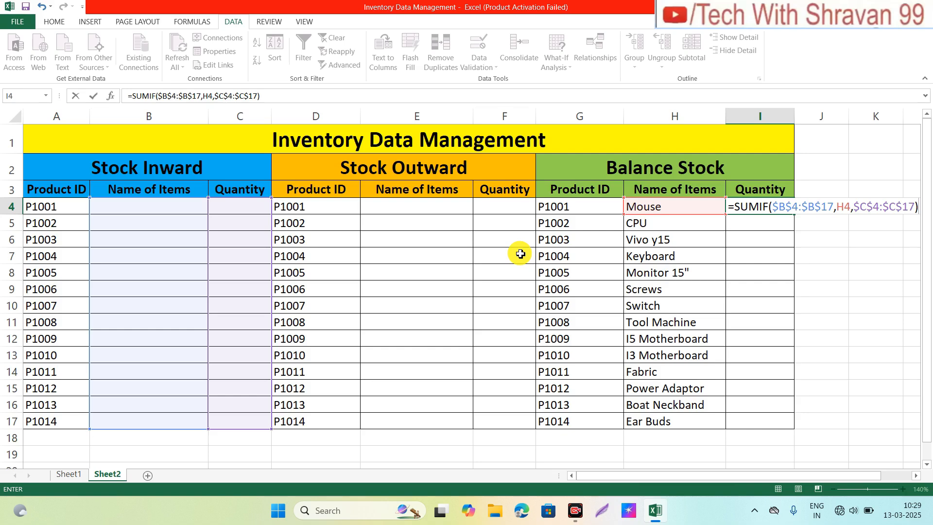
Subtract a second SUMIF in the I4 formula, with Stock Outward item range $E$4:$E$17 and criteria H4.
type("-")
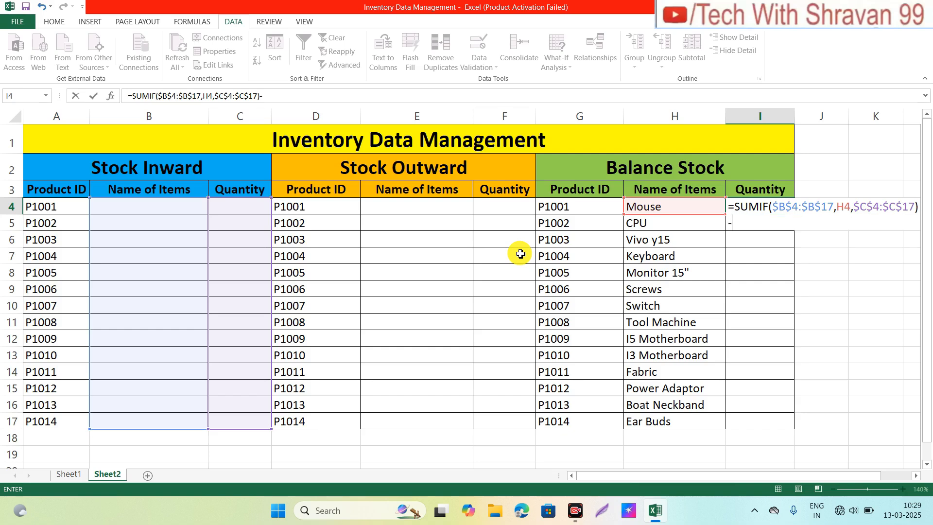
type("sumi")
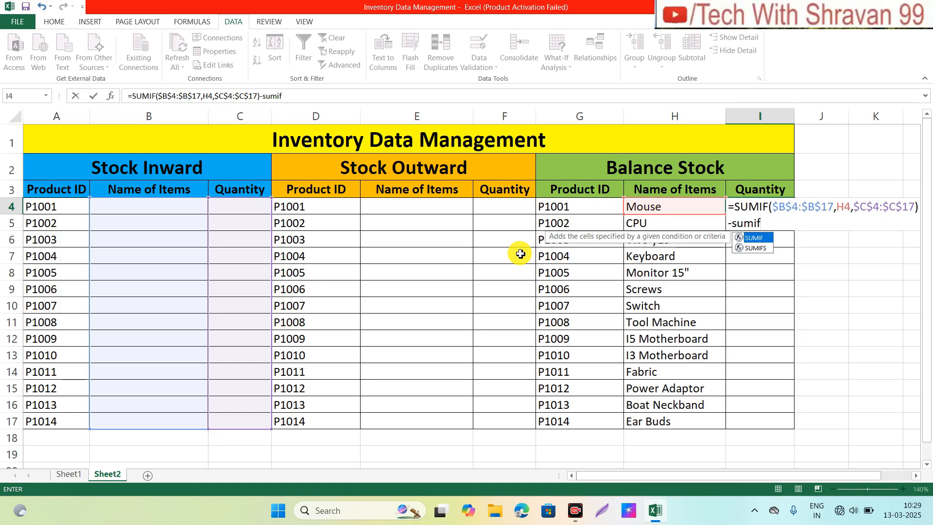
type("f")
key("Tab")
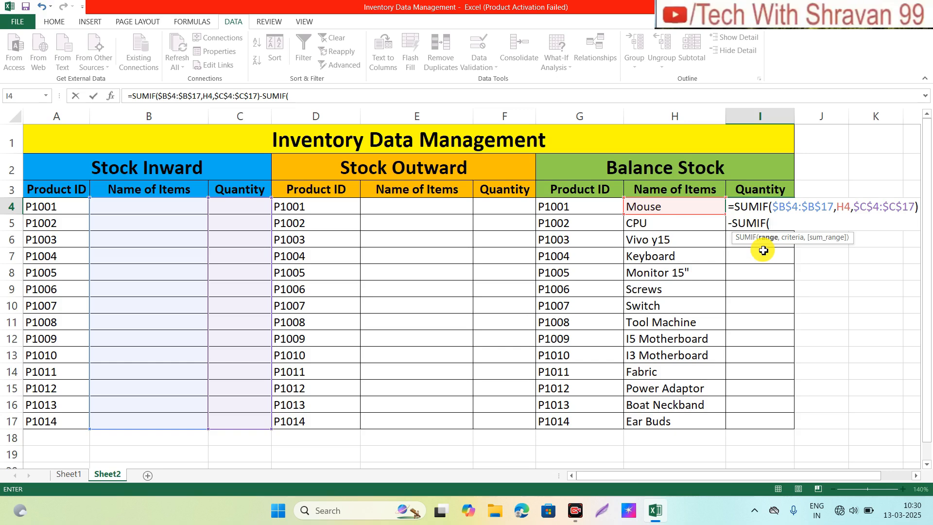
left_click(449, 207)
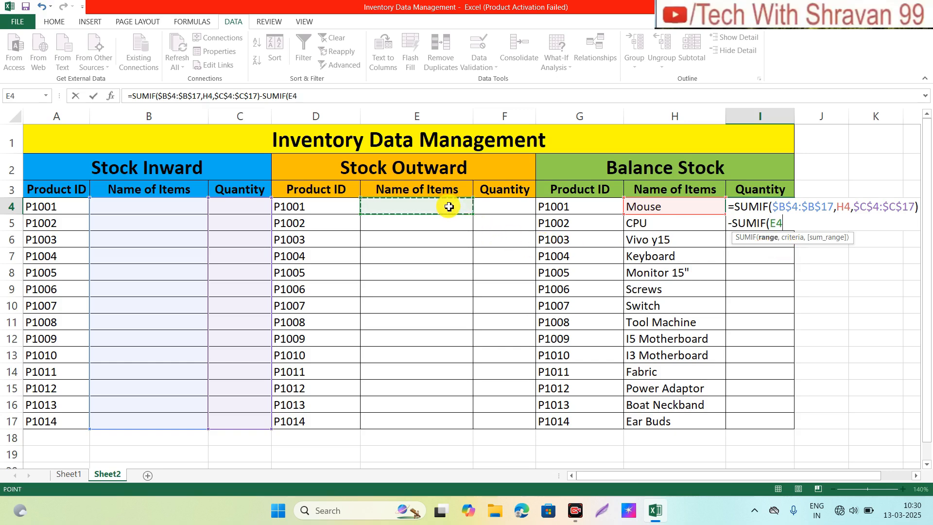
key("shift+Down")
key("shift+Down")
key("shift+Down")
key("shift+Down")
key("shift+Down")
key("shift+Down")
key("shift+Down")
key("shift+Down")
key("shift+Down")
key("shift+Down")
key("shift+Down")
key("shift+Down")
key("shift+Down")
key("shift+Down")
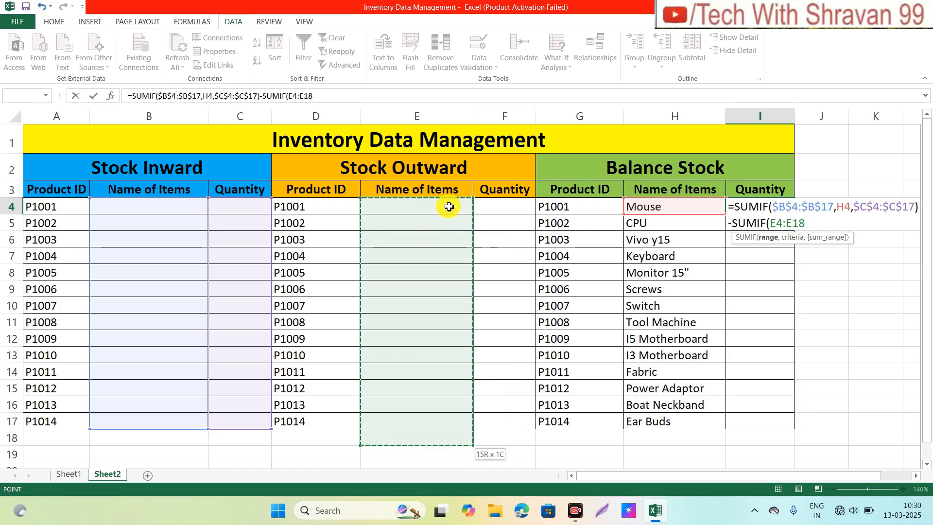
key("shift+Up")
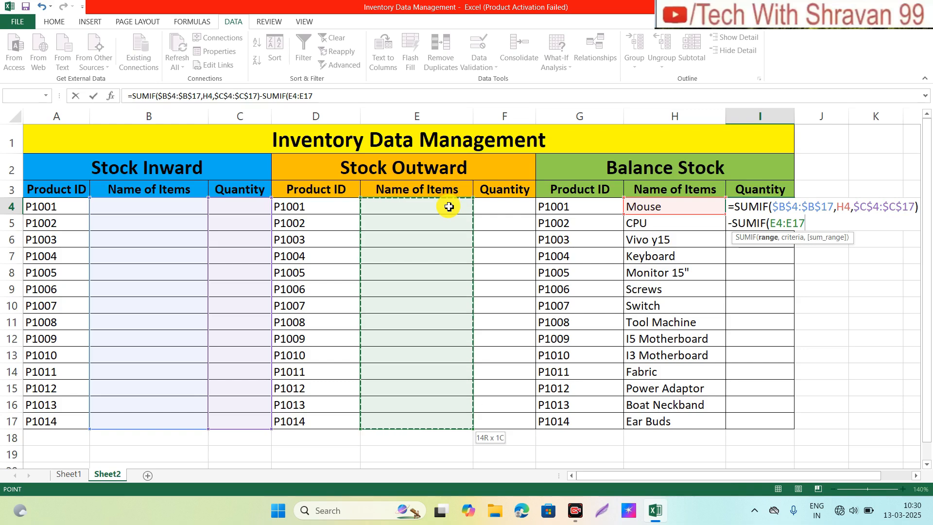
key("F4")
type(",")
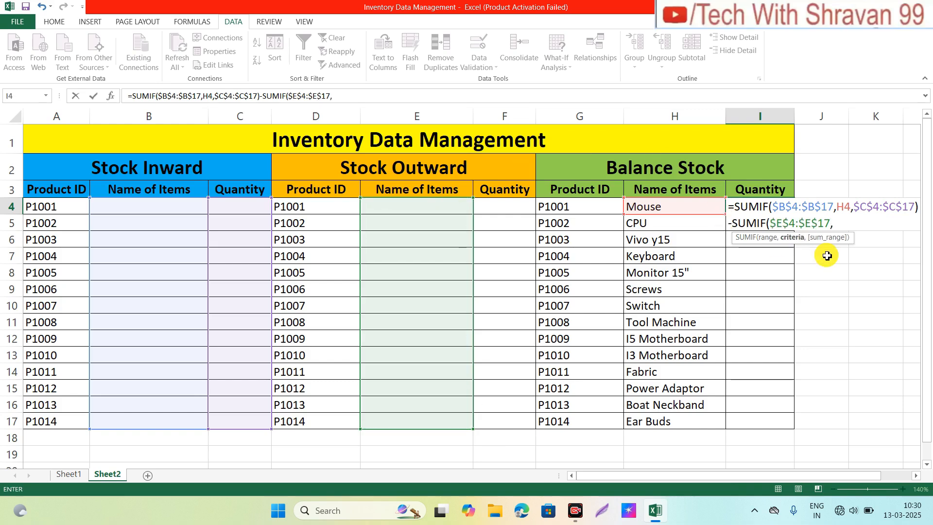
left_click(705, 206)
type(",")
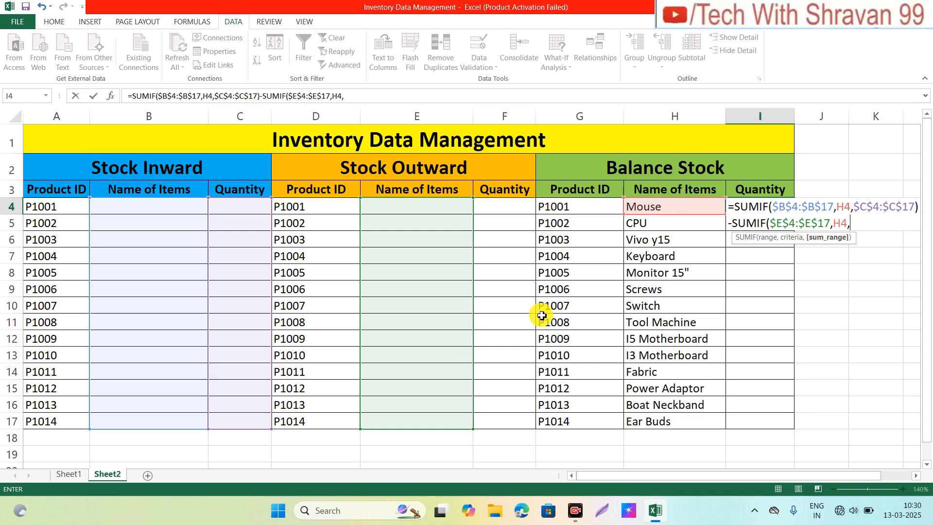
left_click(502, 213)
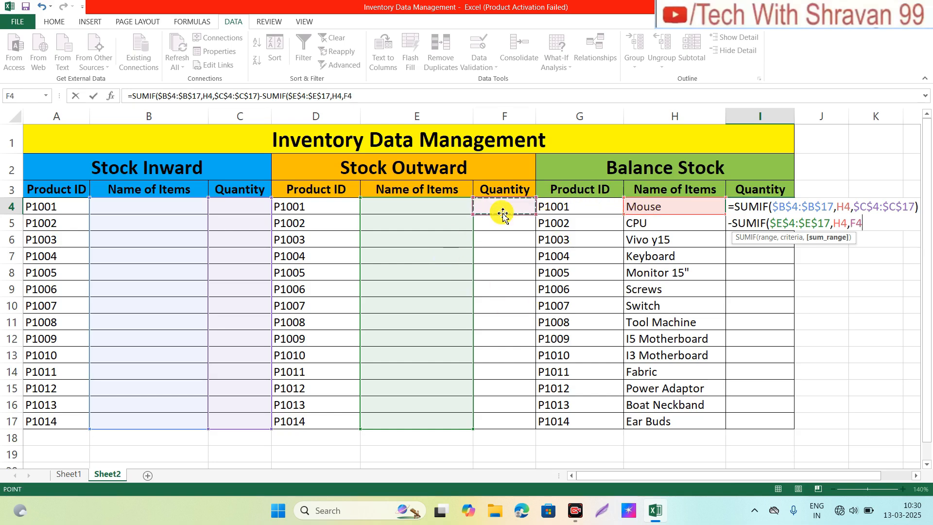
left_click(509, 308)
left_click(503, 337)
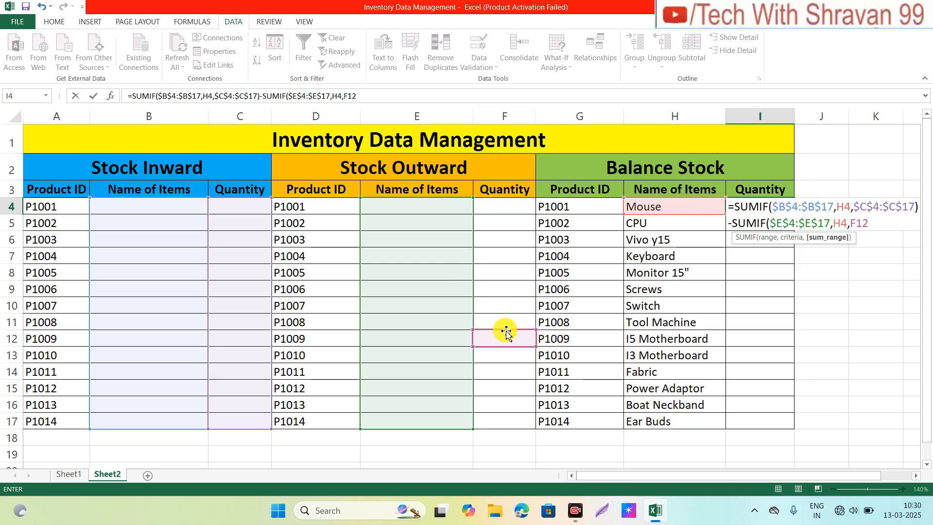
key("Return")
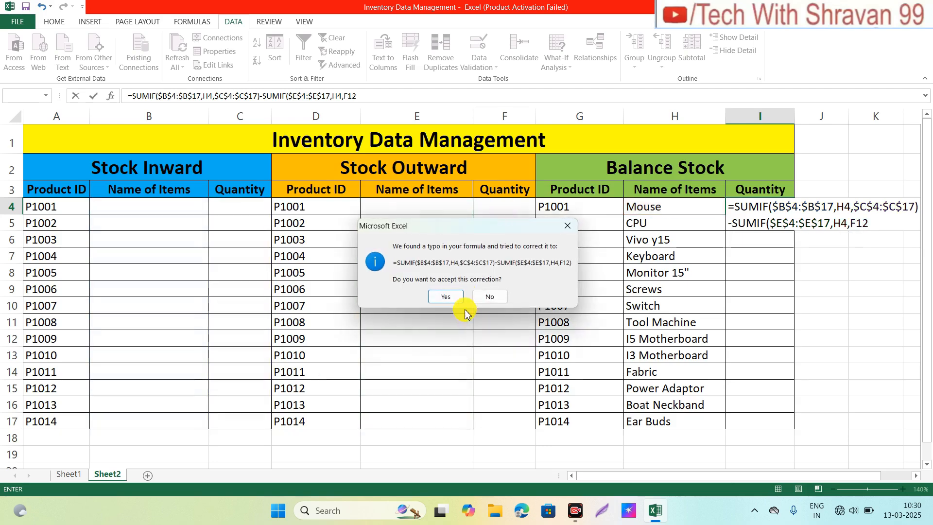
left_click(488, 299)
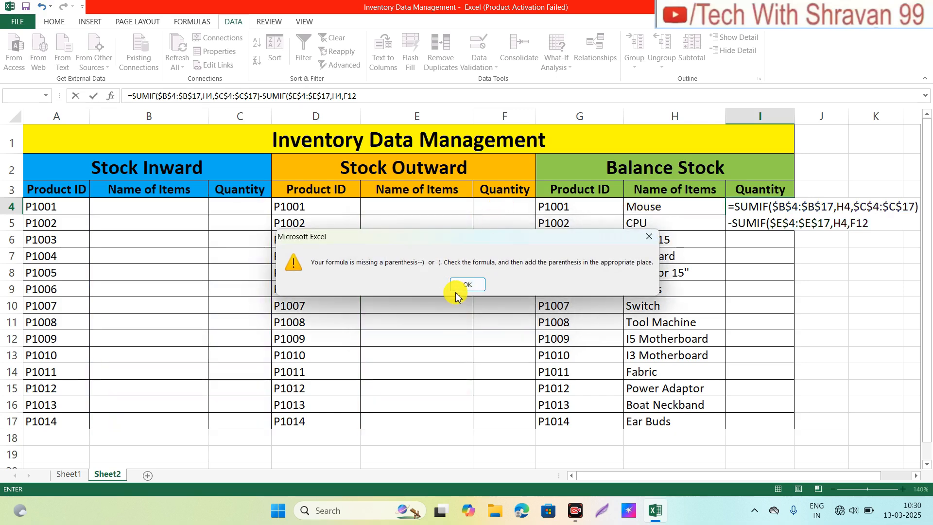
left_click(462, 289)
Set the second SUMIF's sum range to the Stock Outward quantities $F$4:$F$17 and enter the I4 formula.
left_click(493, 205)
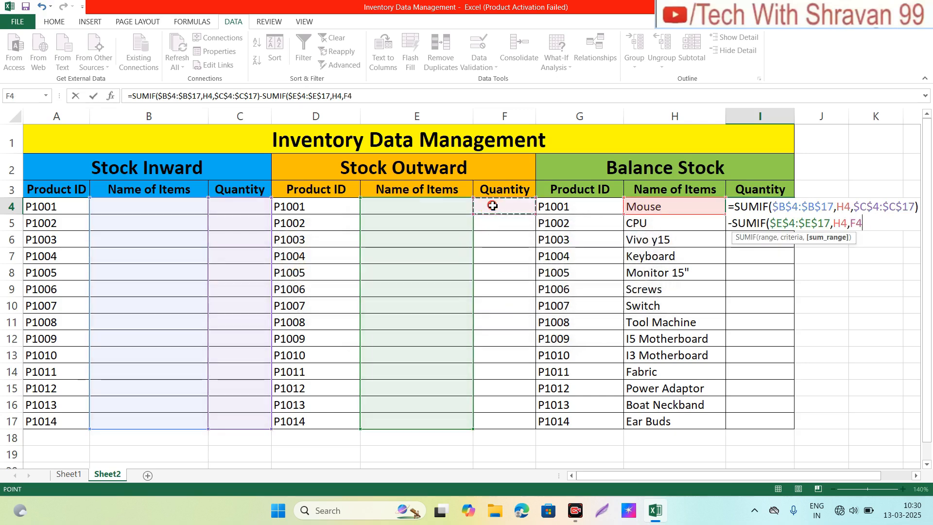
left_click_drag(493, 206, 503, 417)
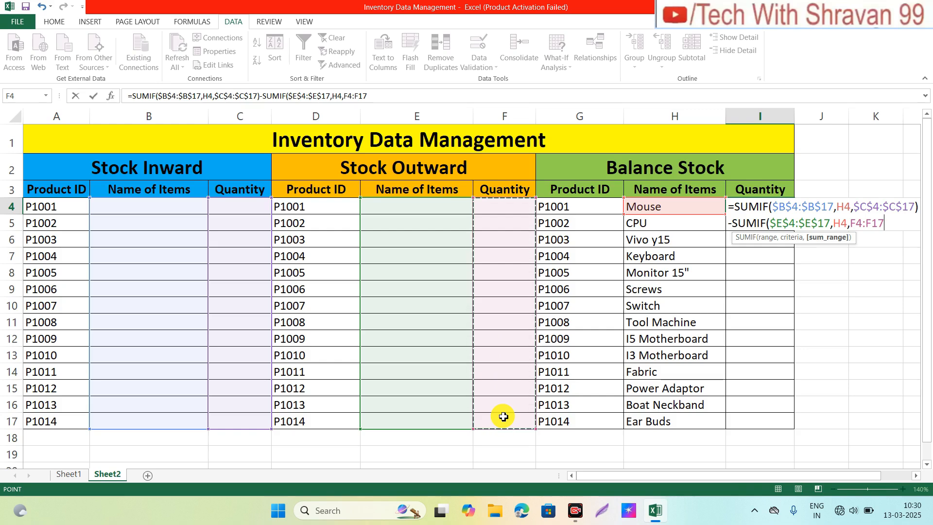
key("F4")
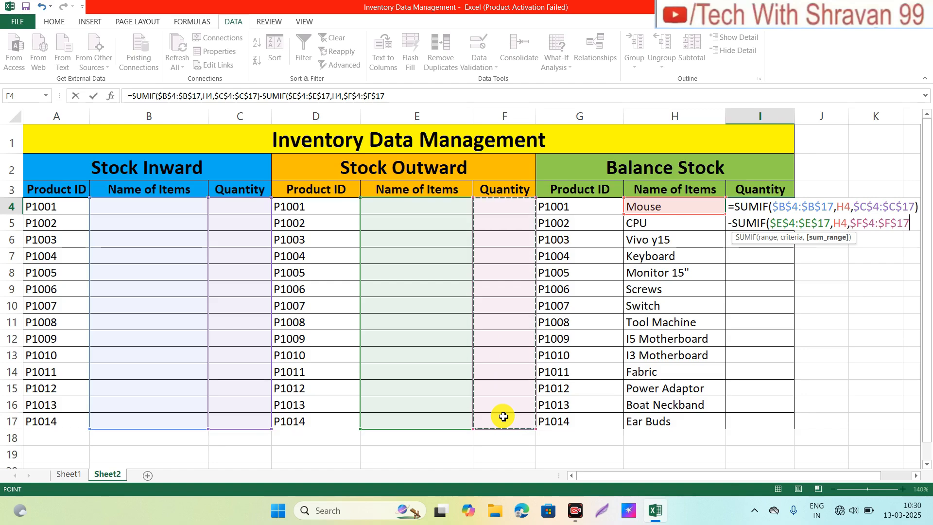
key("Return")
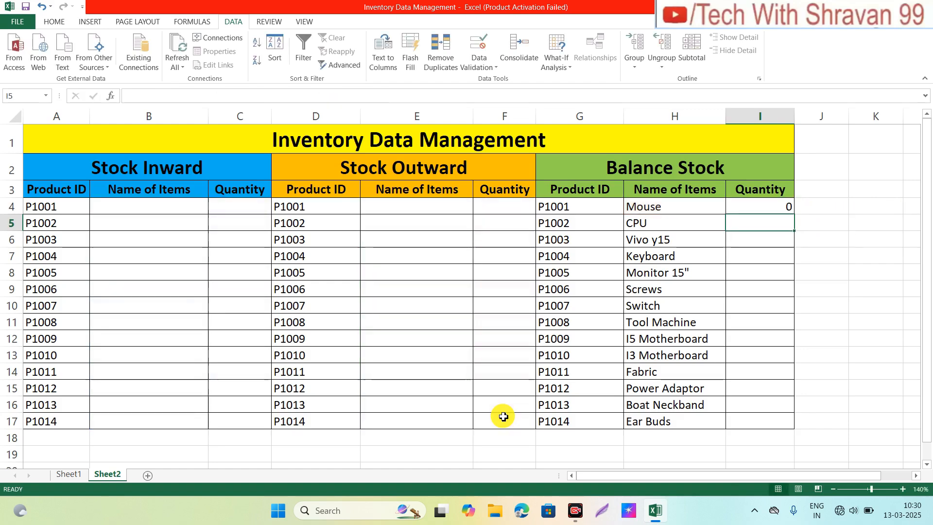
Fill the balance formula from I4 down to I17 and check the copied formula in the I3 Motherboard row.
left_click(756, 208)
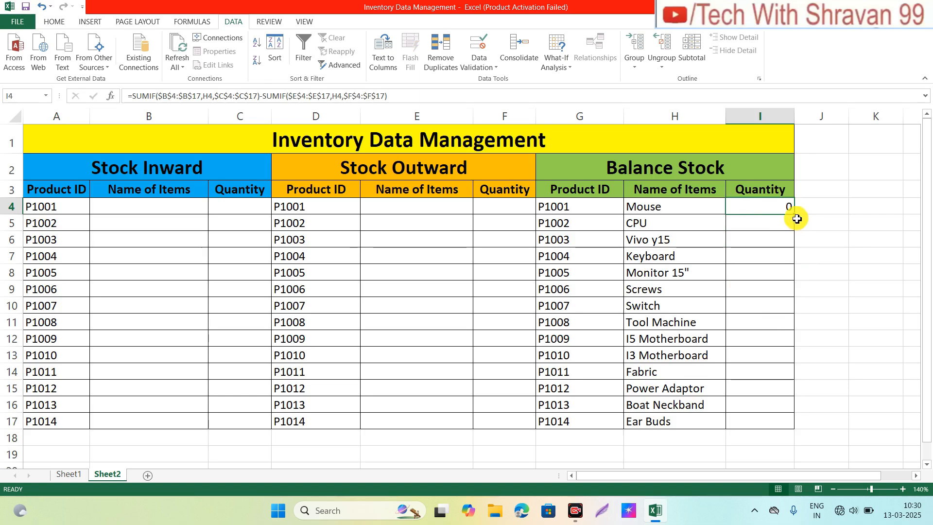
left_click_drag(796, 214, 795, 428)
left_click(773, 355)
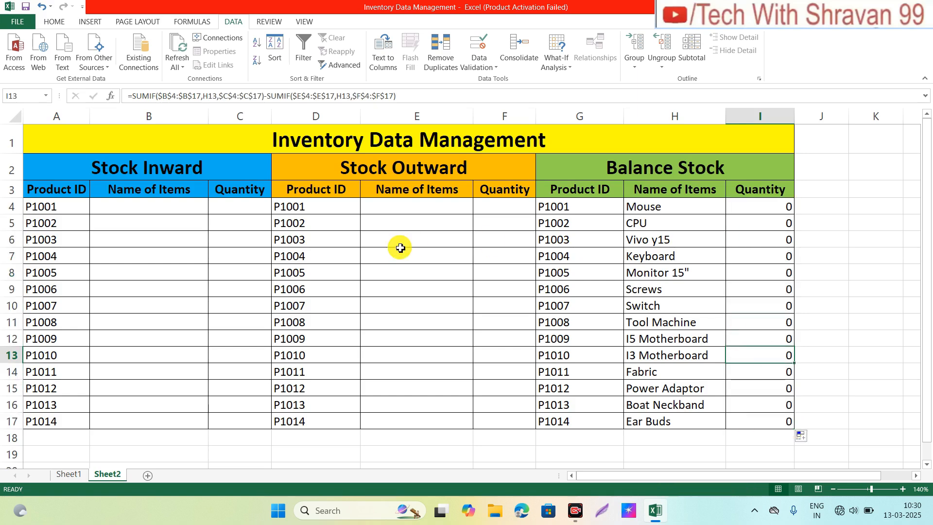
Enter Mouse as the Stock Inward item in B4 with a quantity of 200 in C4.
left_click(179, 208)
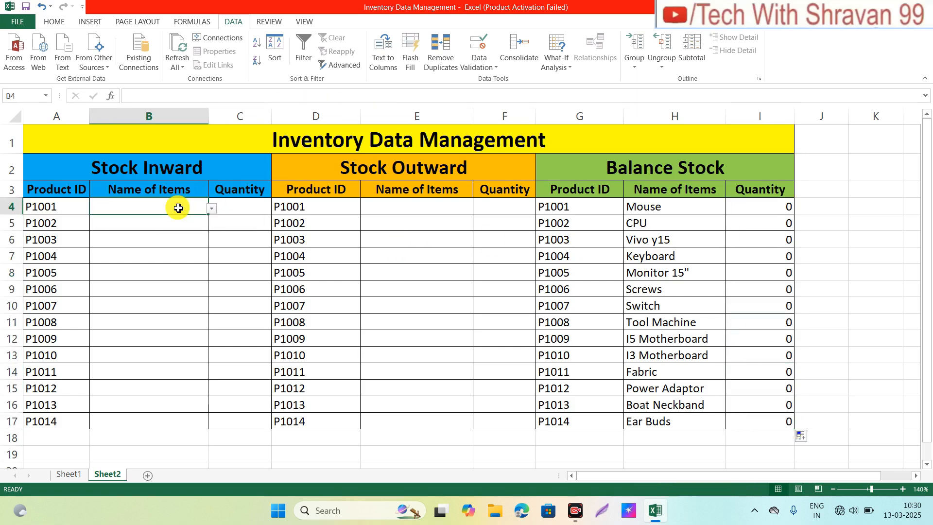
left_click(212, 208)
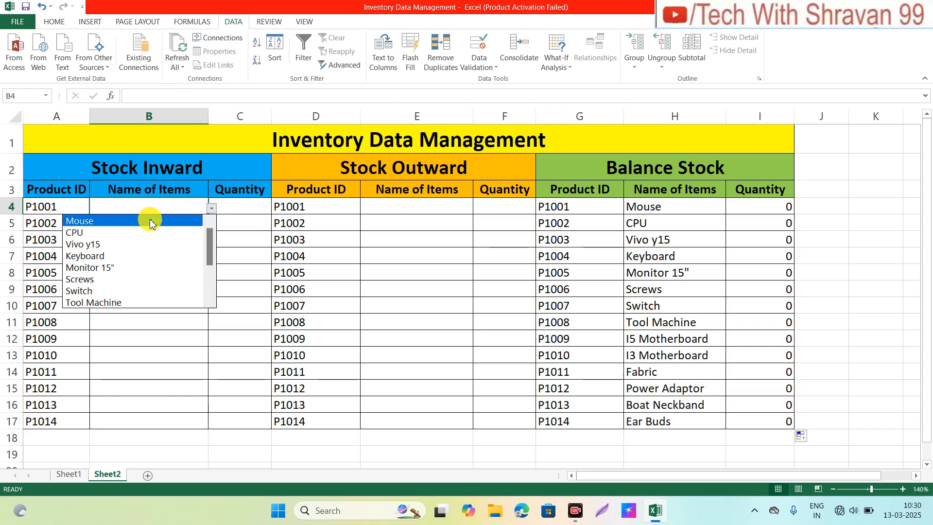
left_click(149, 221)
left_click(233, 207)
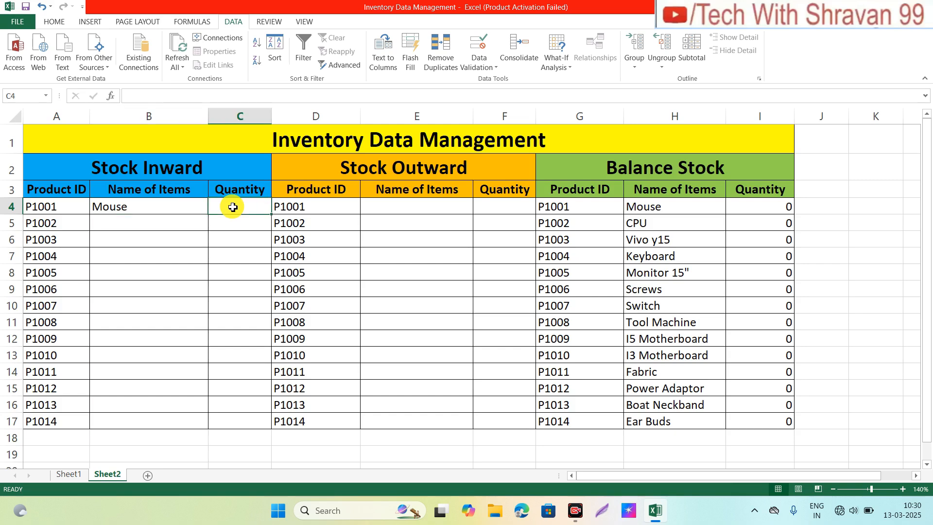
type("200")
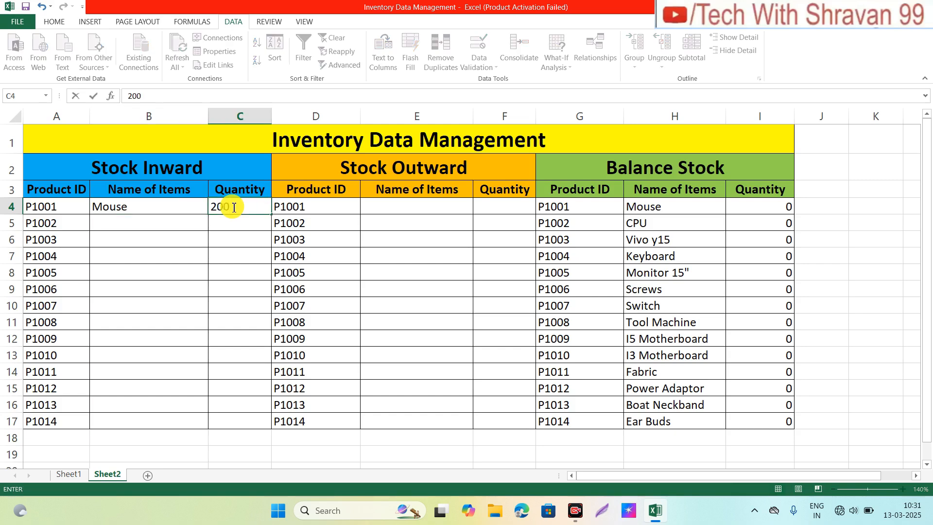
key("Return")
Enter Mouse as the Stock Outward item in E4 with a quantity of 100 in F4.
left_click(406, 205)
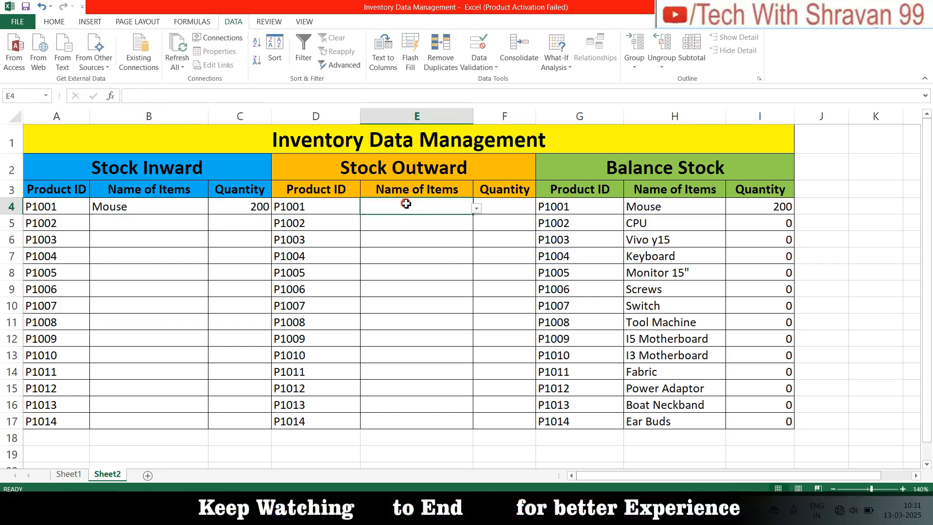
left_click(477, 208)
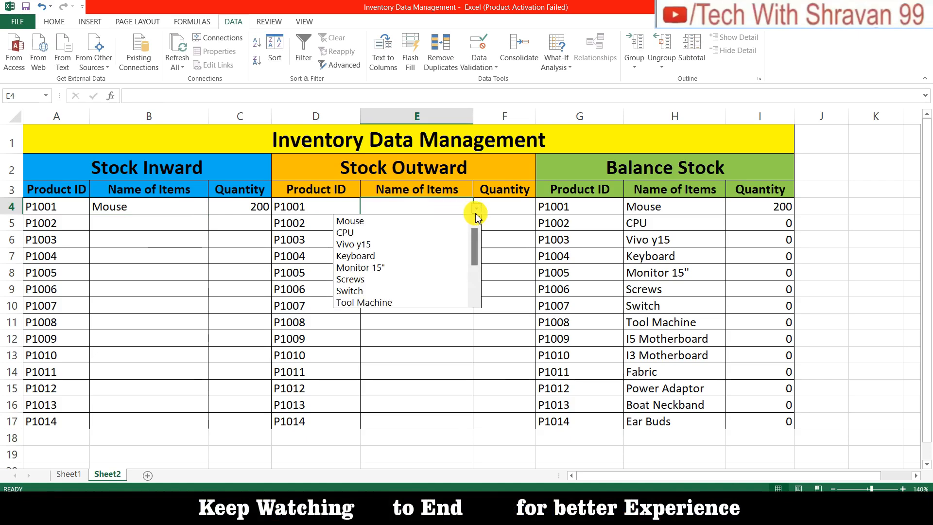
left_click(424, 223)
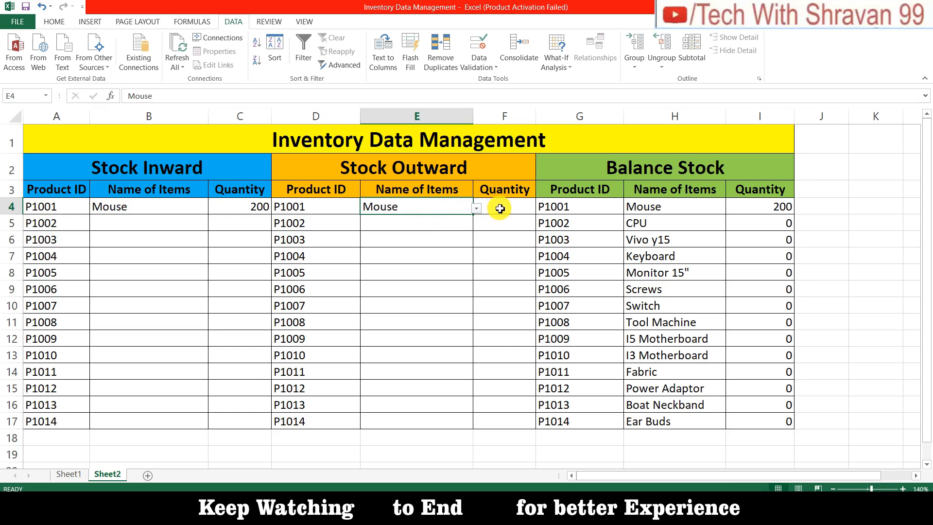
left_click(521, 207)
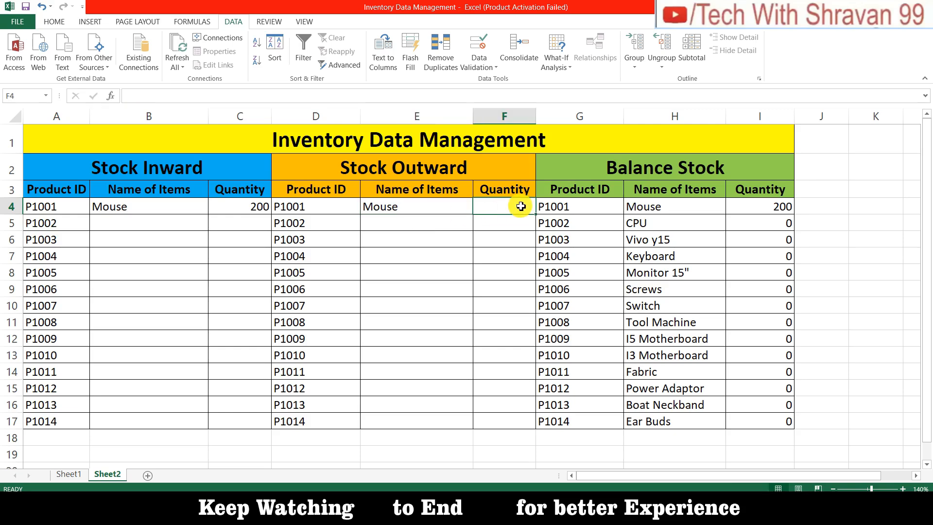
type("100")
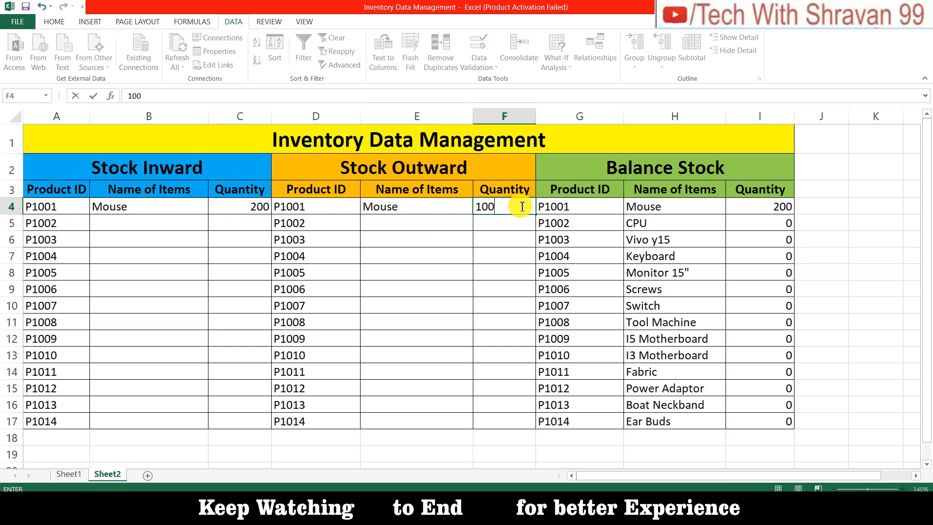
key("Return")
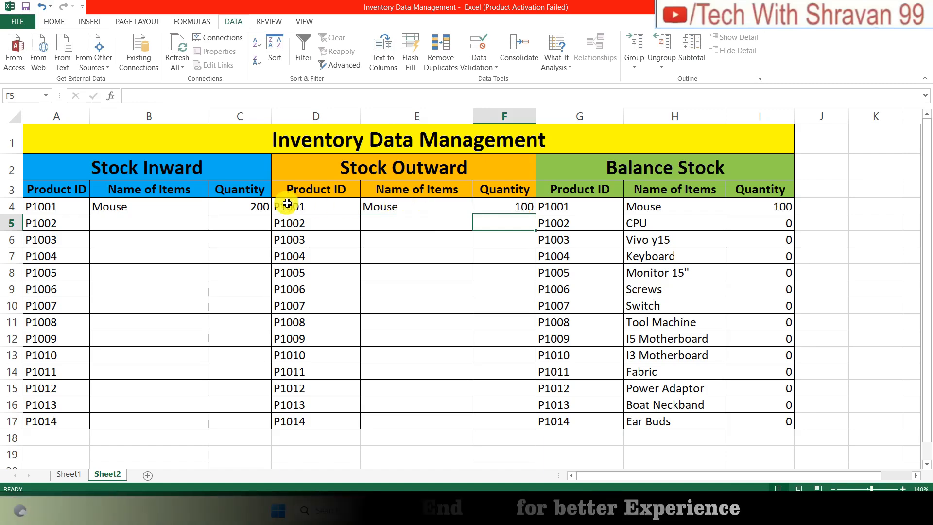
Compare the Mouse inward and outward quantities with its balance in I4.
left_click(256, 210)
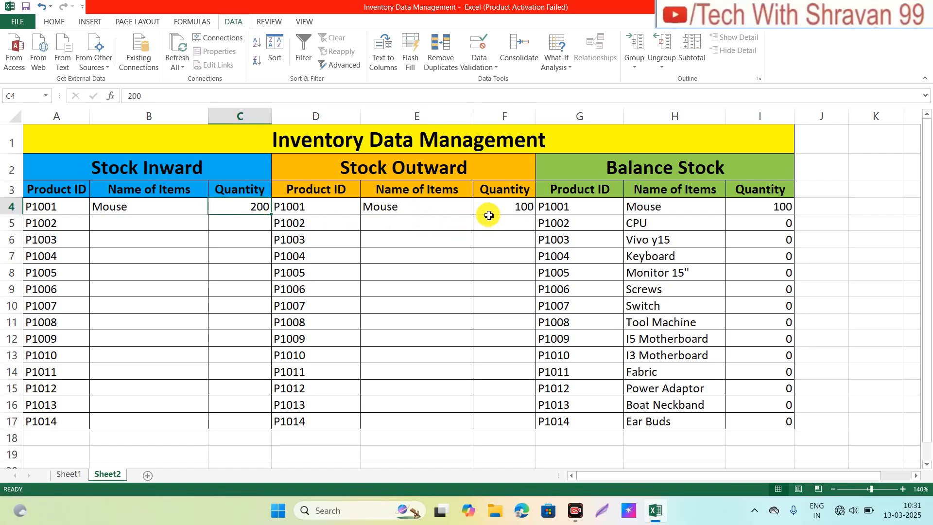
left_click(489, 212)
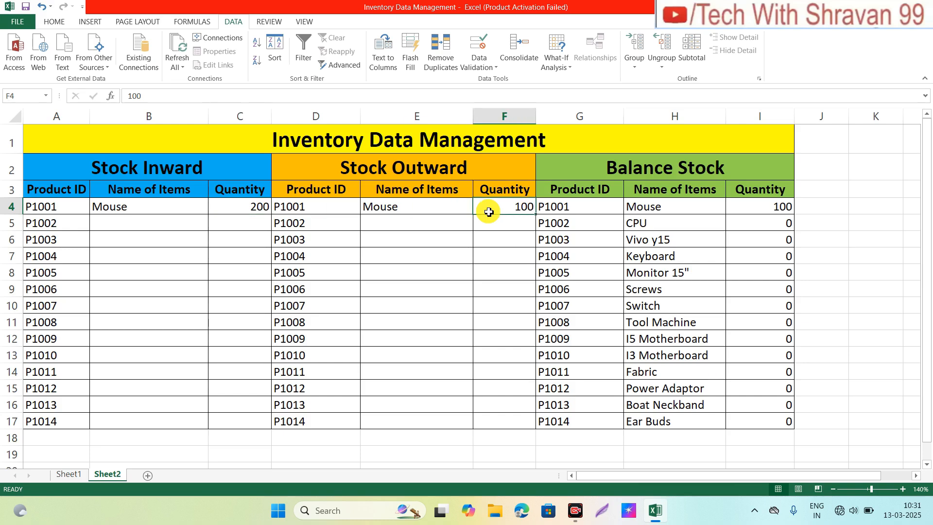
left_click(763, 206)
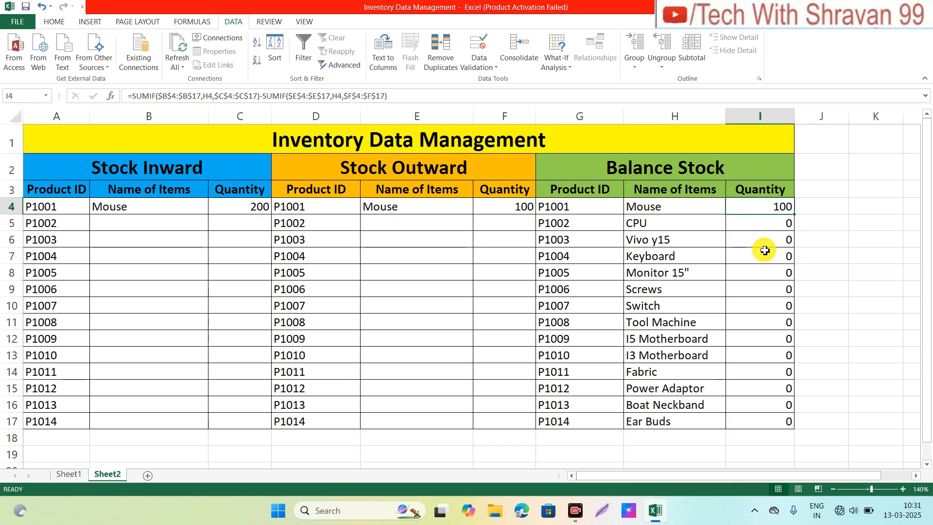
Enter Vivo y15 as the Stock Inward item in B7 with quantity 500 in C7, and check its balance in I6.
left_click(178, 257)
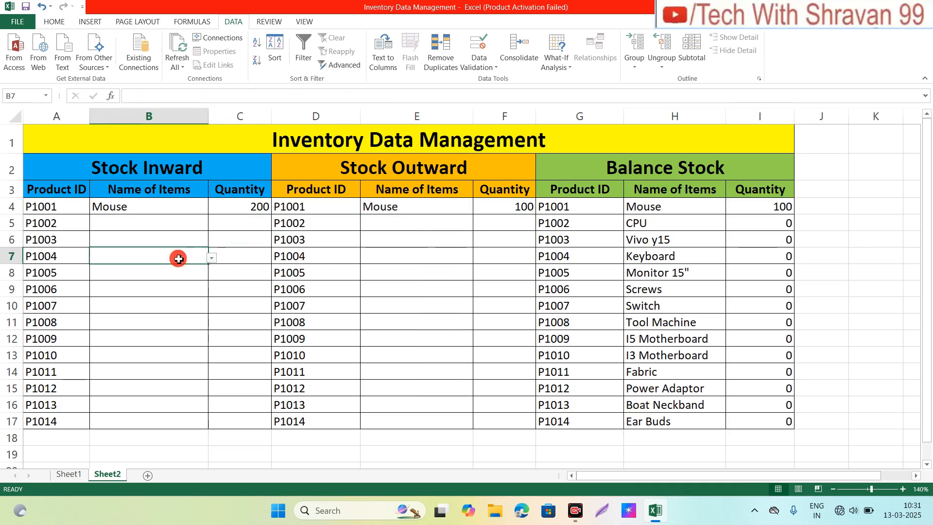
left_click(212, 258)
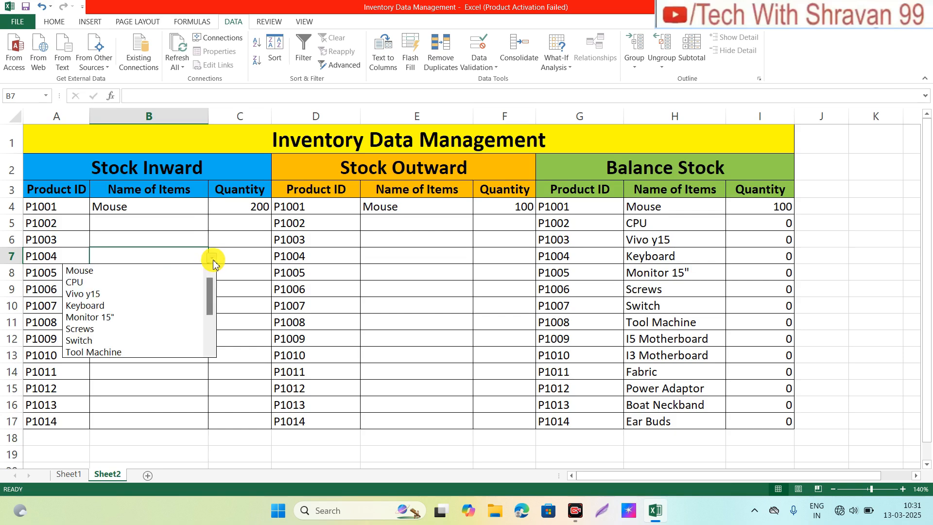
left_click(120, 294)
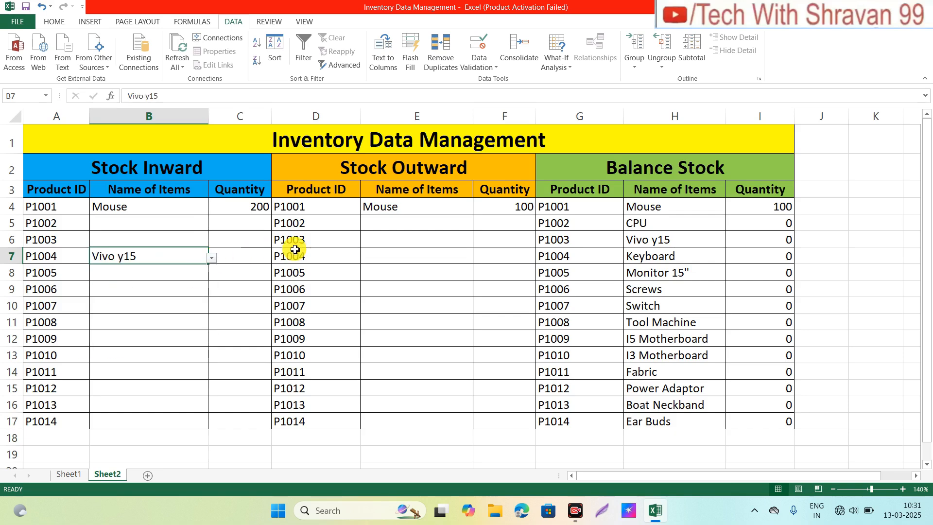
left_click(259, 258)
type("500")
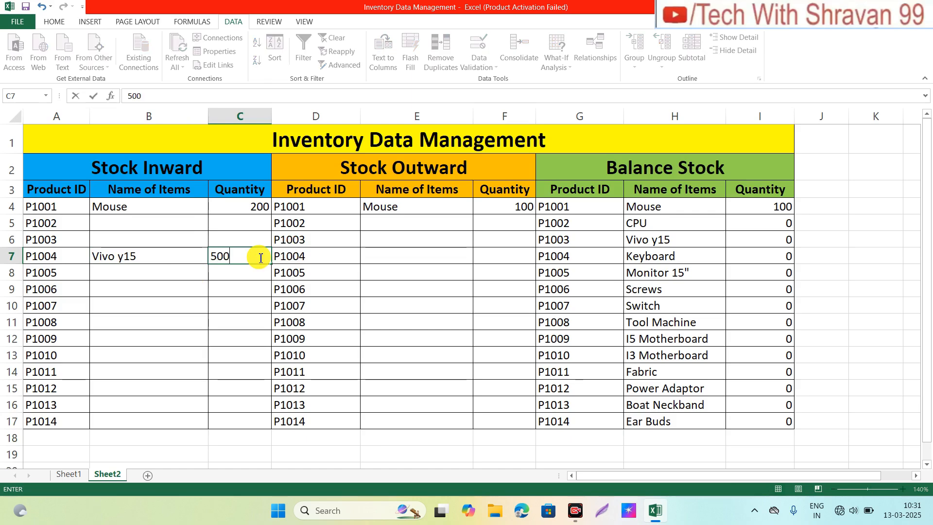
key("Return")
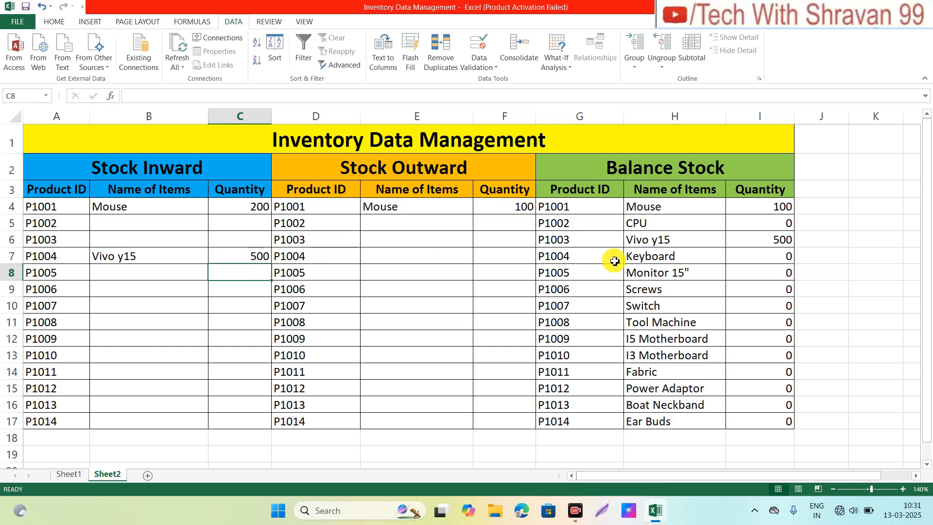
left_click(767, 240)
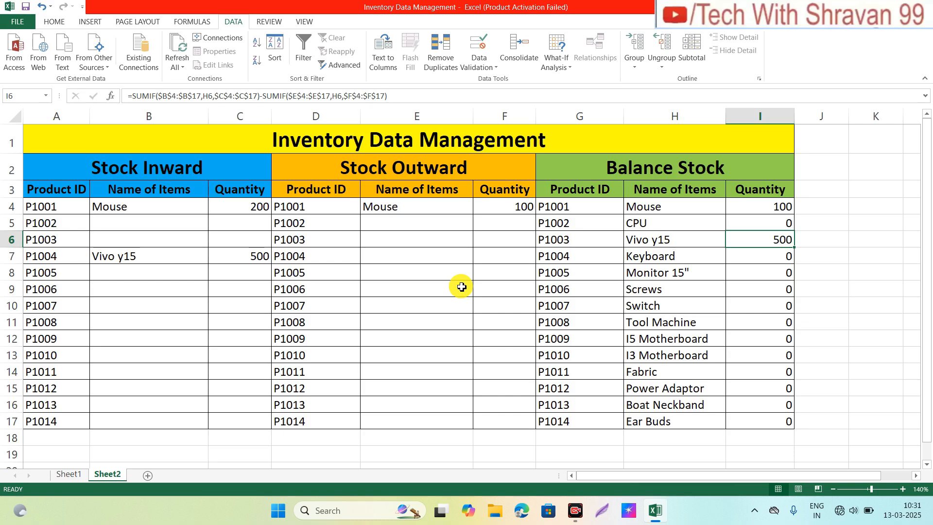
Enter Vivo y15 as the Stock Outward item in E9 with quantity 400 in F9, and check its balance in I6.
left_click(434, 288)
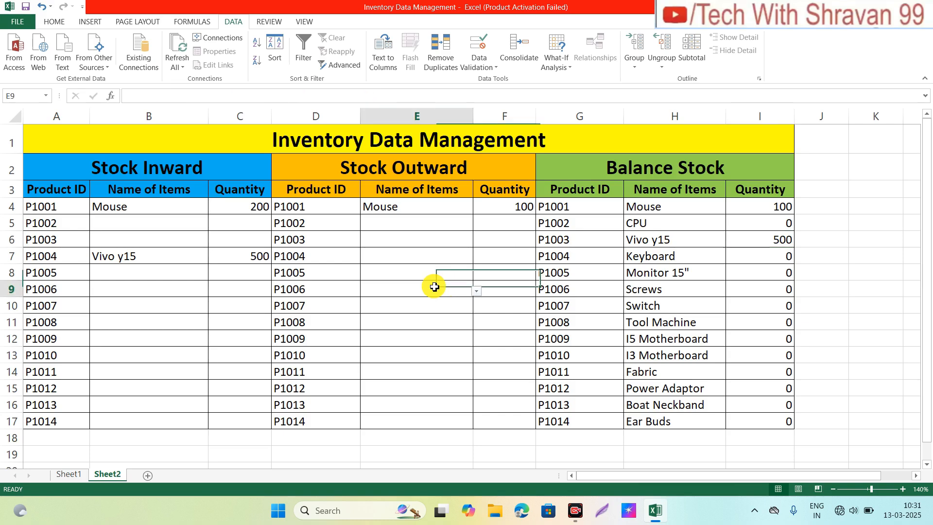
left_click(402, 256)
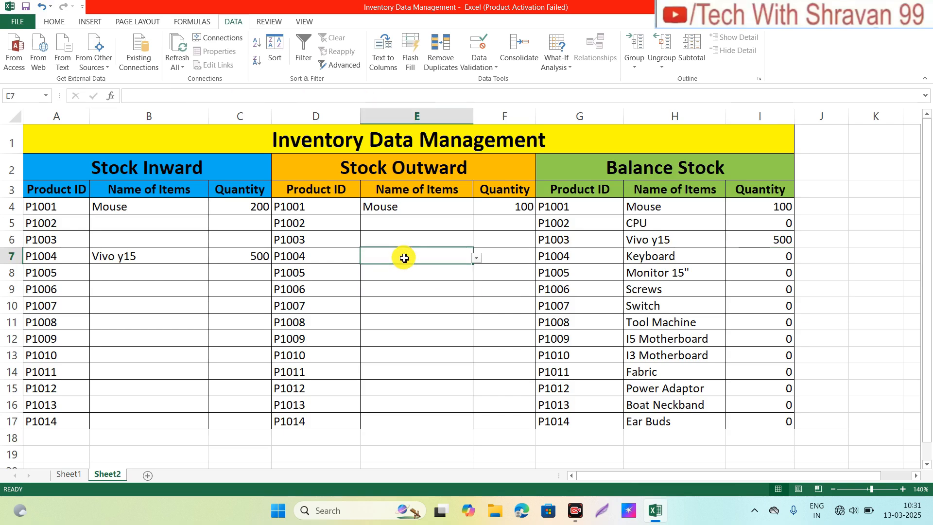
left_click(400, 291)
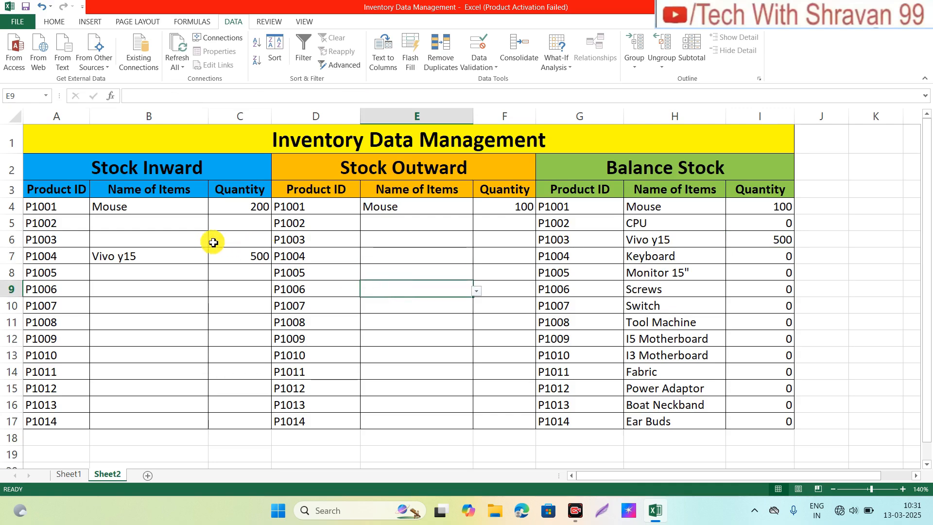
left_click(484, 294)
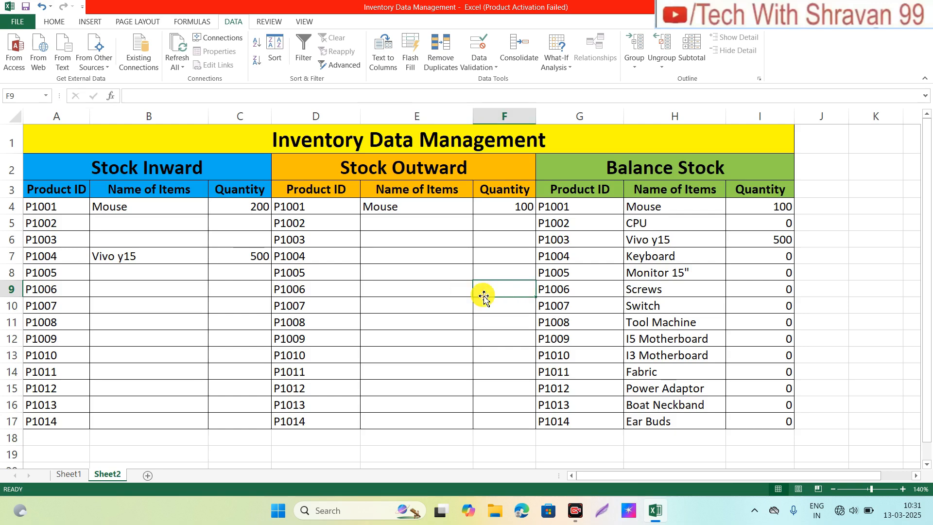
left_click(444, 291)
left_click(477, 291)
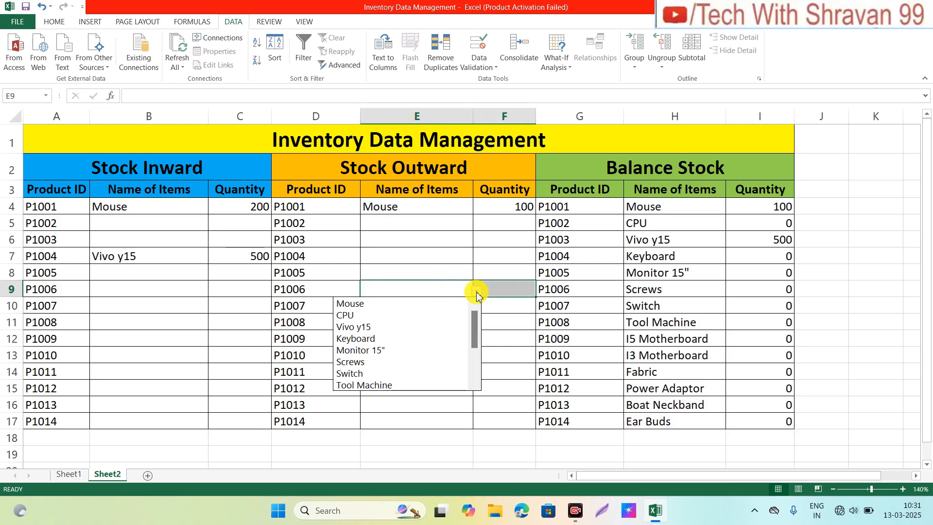
left_click(384, 327)
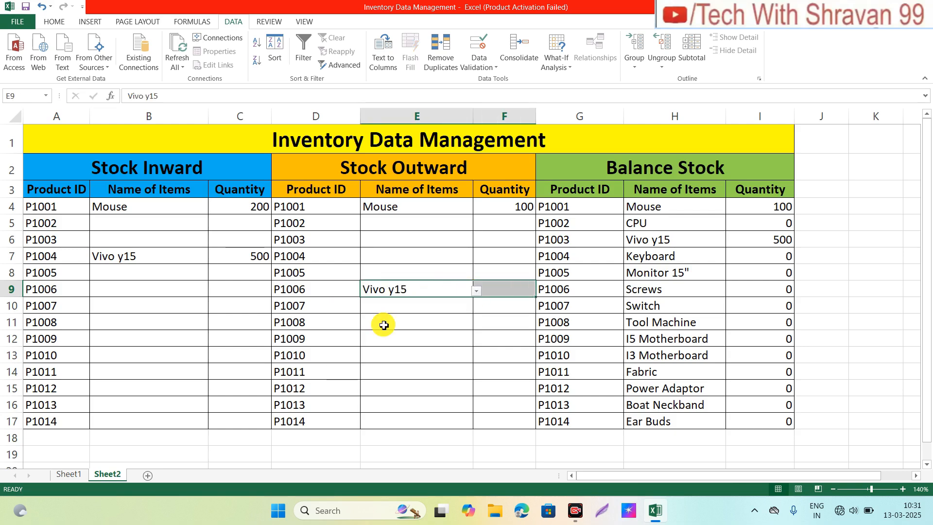
left_click(498, 290)
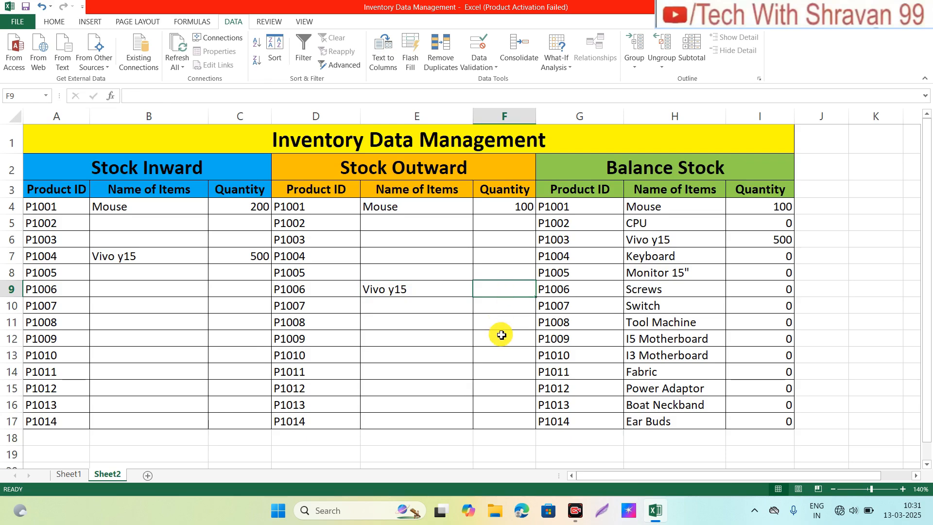
type("400")
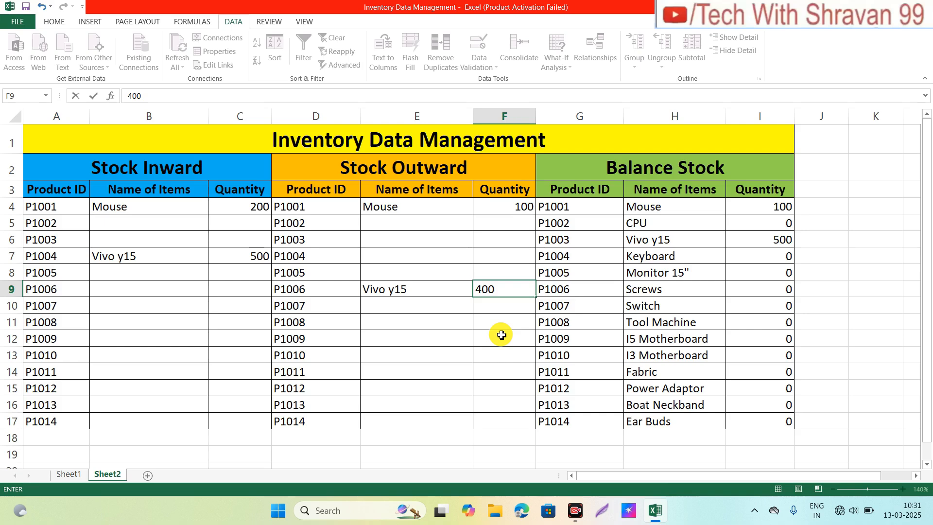
key("Return")
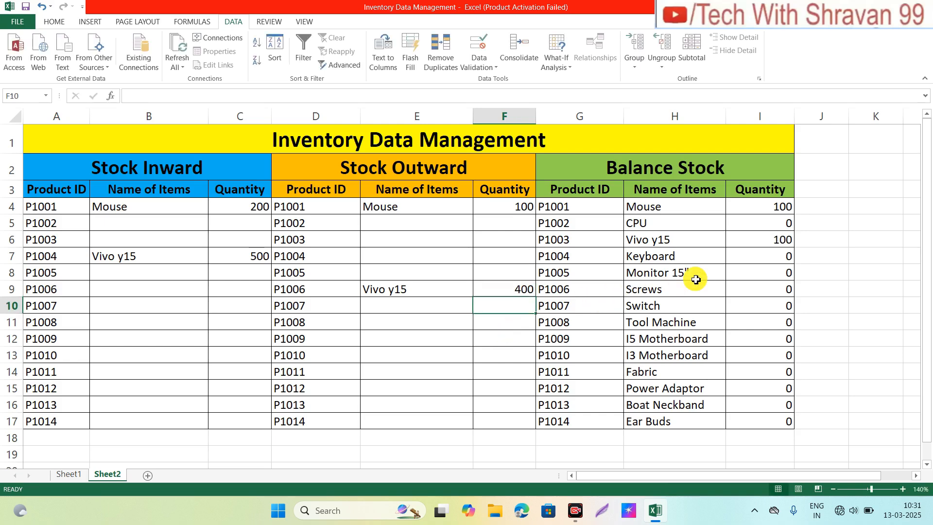
left_click(754, 246)
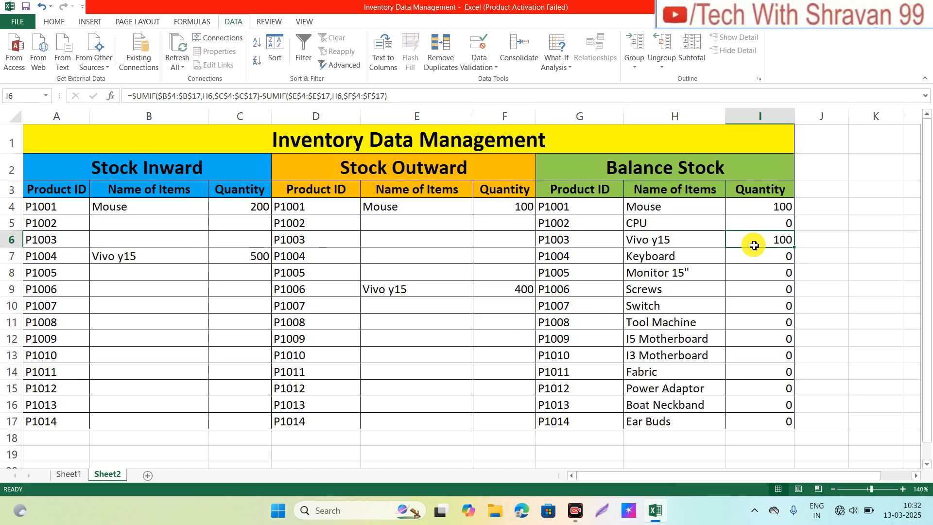
left_click(462, 276)
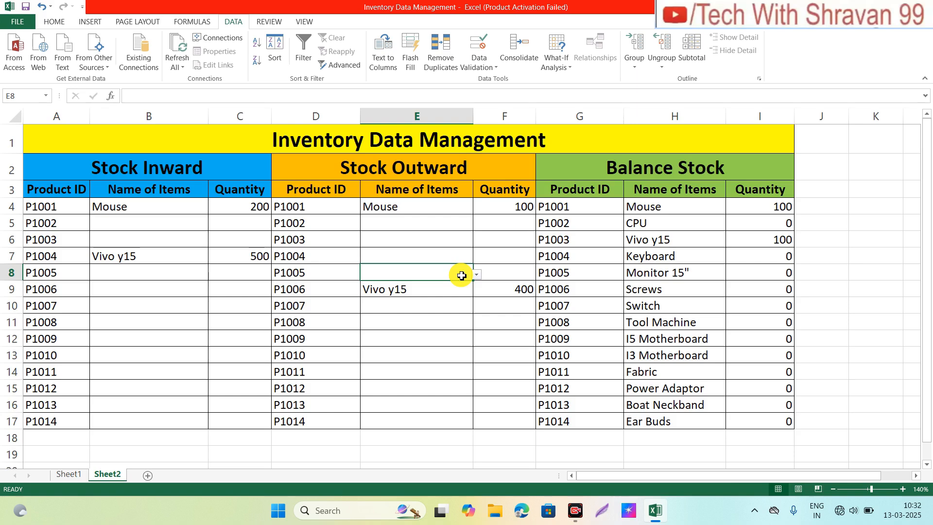
left_click(525, 243)
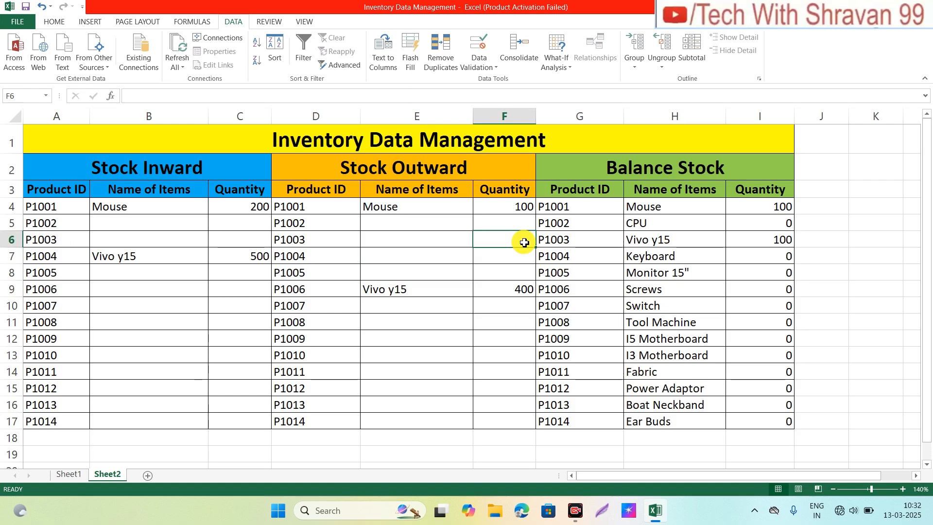
left_click(572, 273)
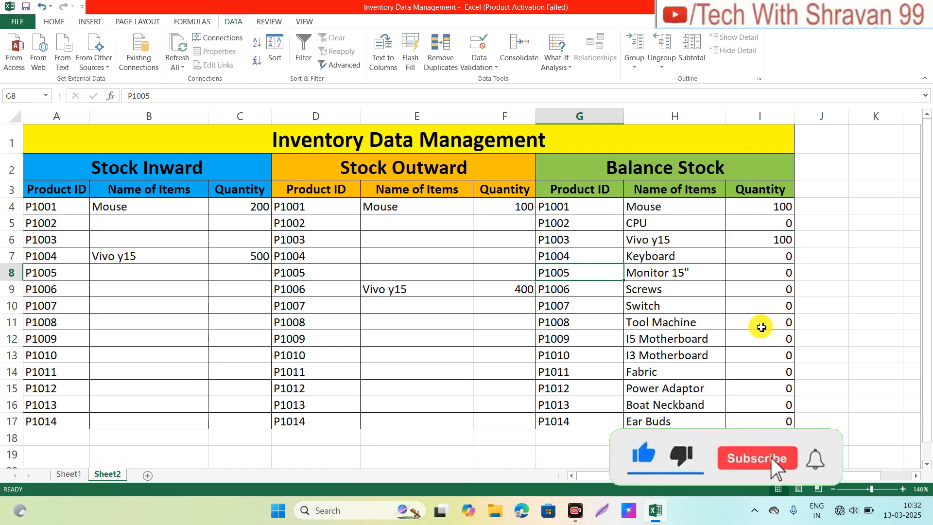
left_click(740, 358)
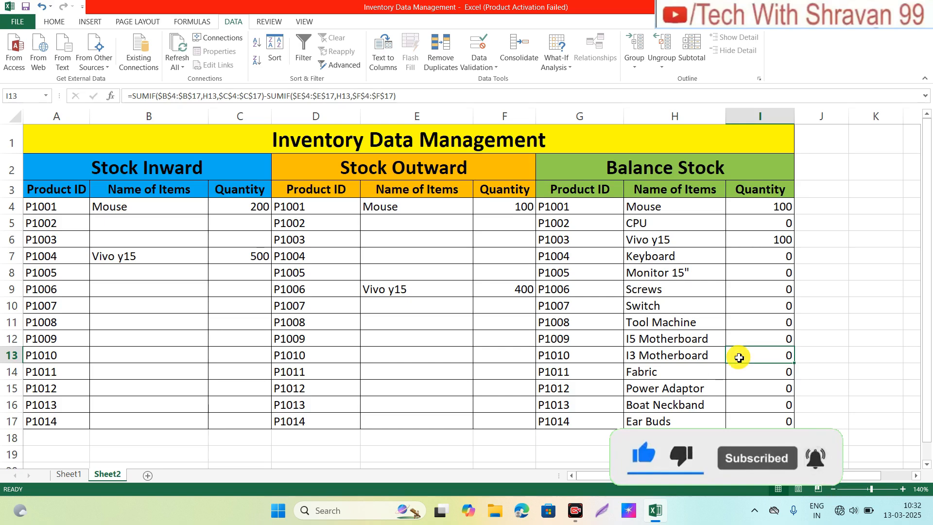